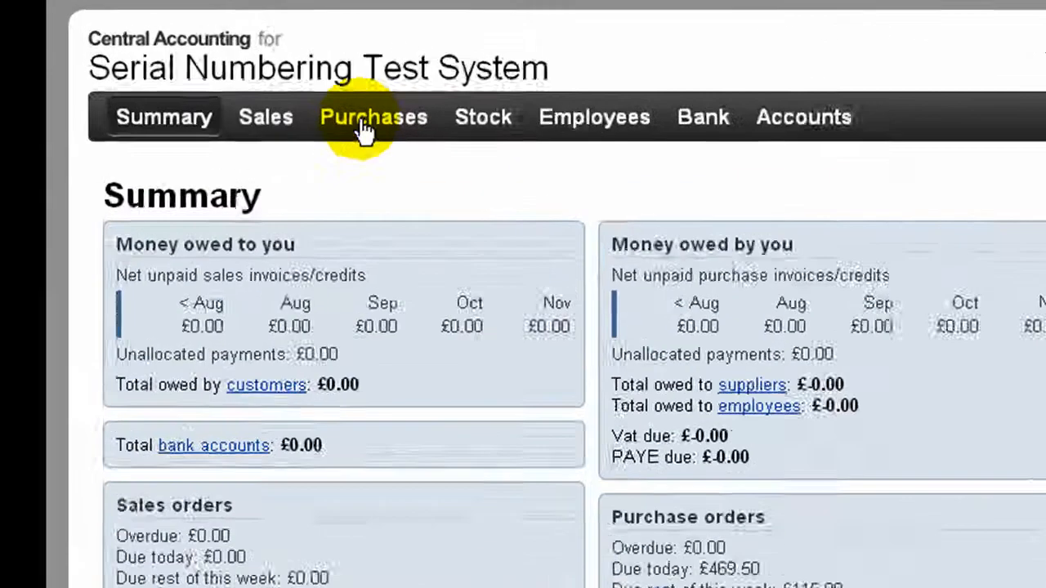
# Start a new goods received note and search for order items from the supplier A.Van Weely B.V
pyautogui.click(300, 79)
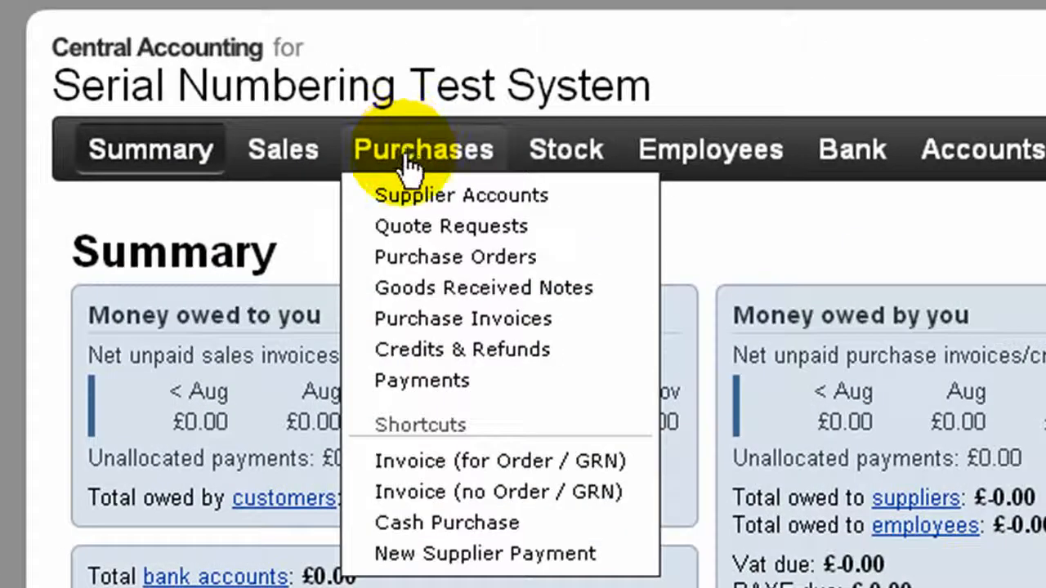
pyautogui.click(414, 291)
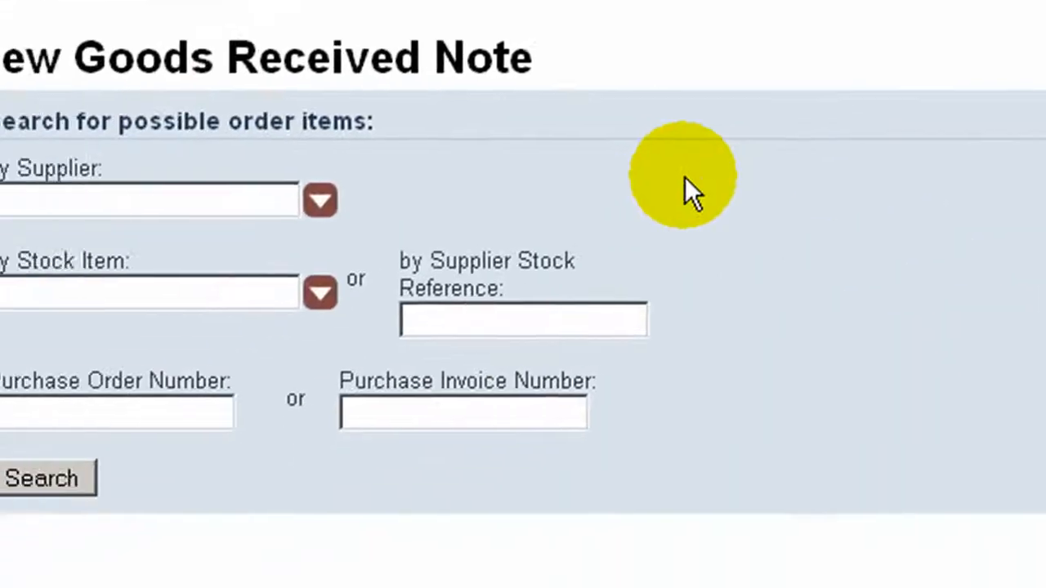
pyautogui.click(244, 186)
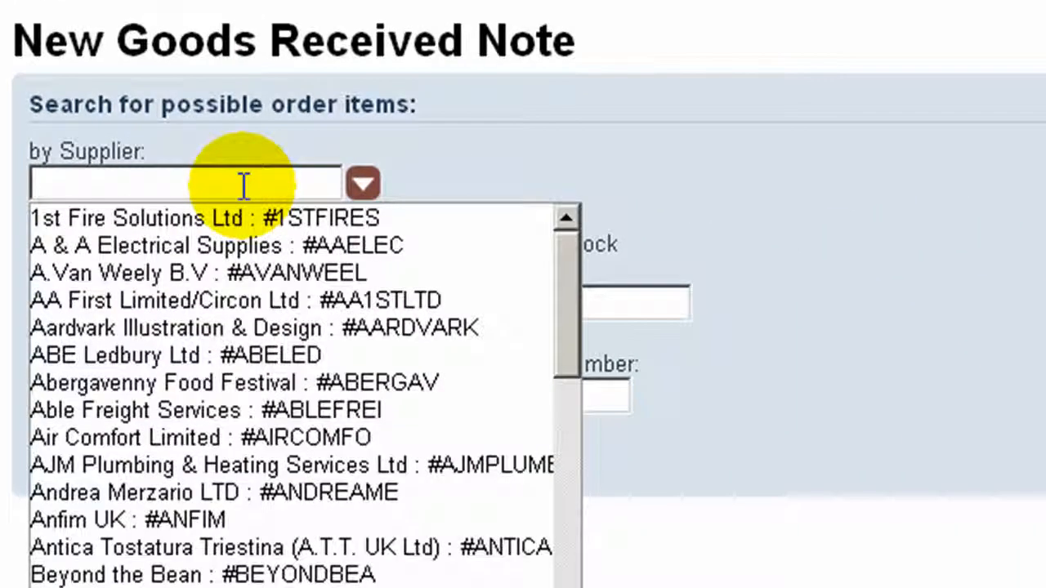
pyautogui.write('van')
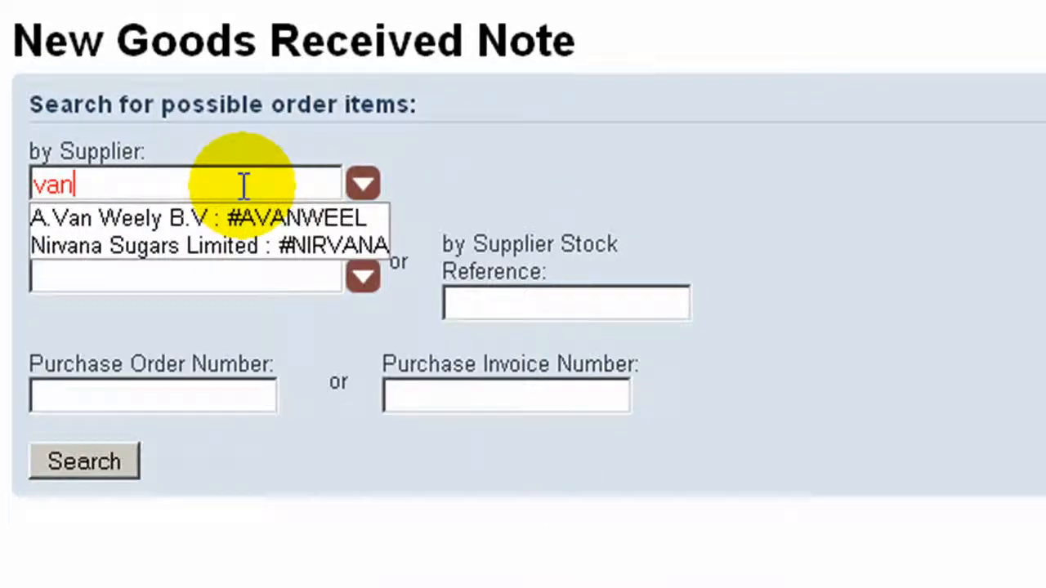
pyautogui.click(205, 219)
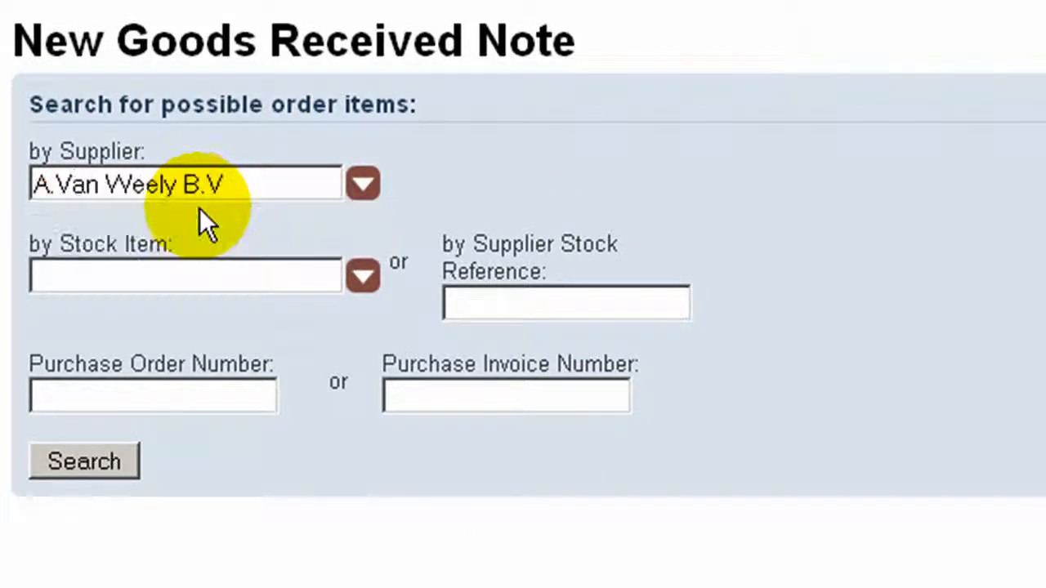
pyautogui.click(100, 453)
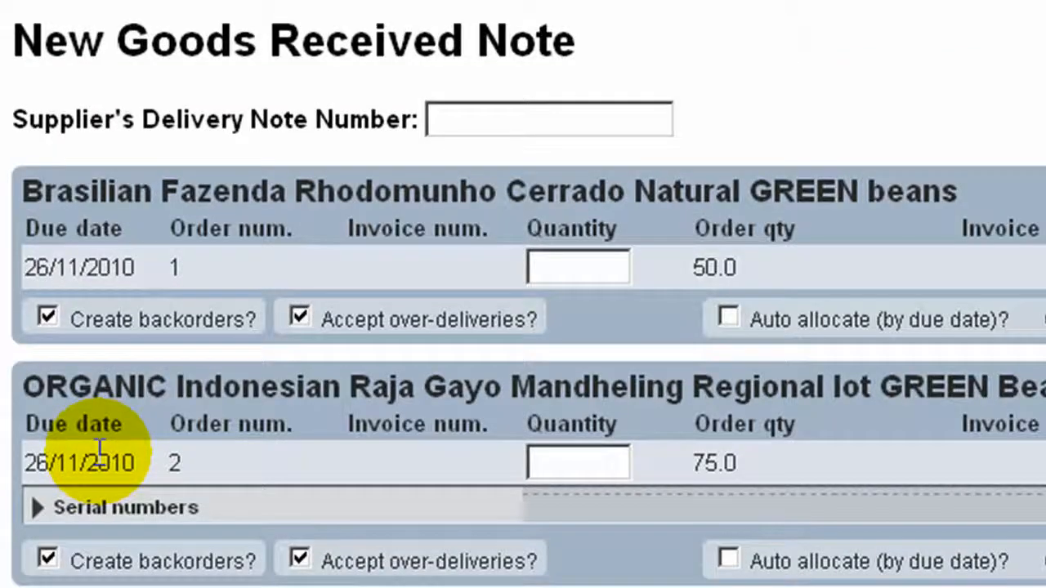
# Enter supplier delivery note number 876564 and a received quantity of 50 for the Brasilian Fazenda Rhodomunho GREEN beans
pyautogui.click(462, 120)
pyautogui.write('878564')
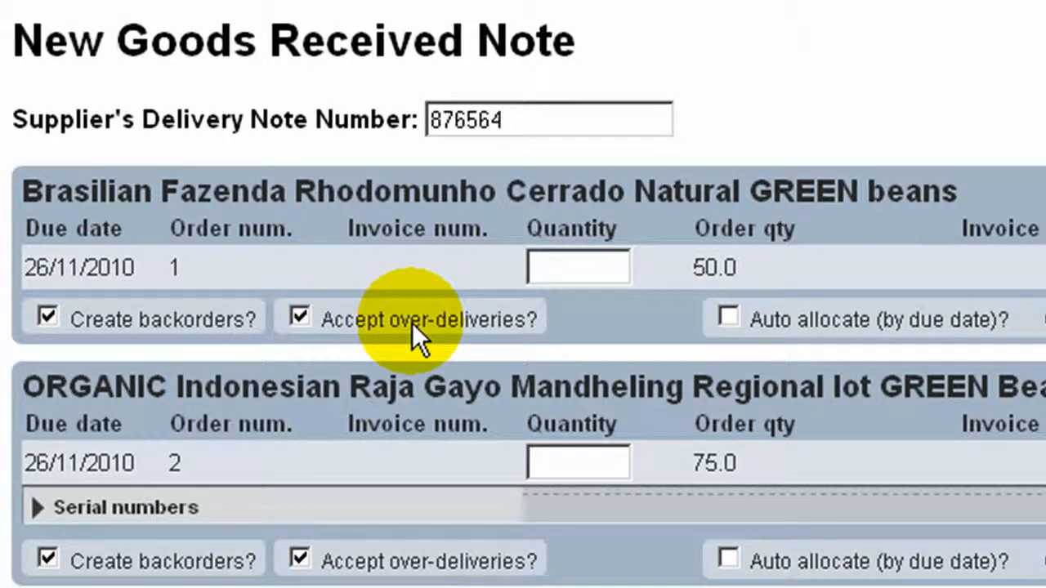
pyautogui.click(554, 273)
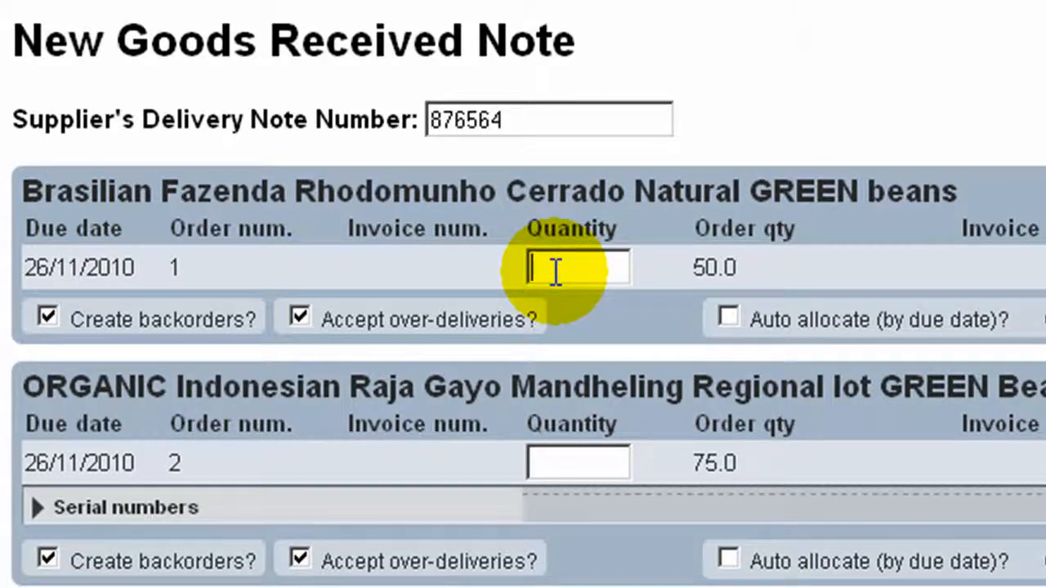
pyautogui.write('50')
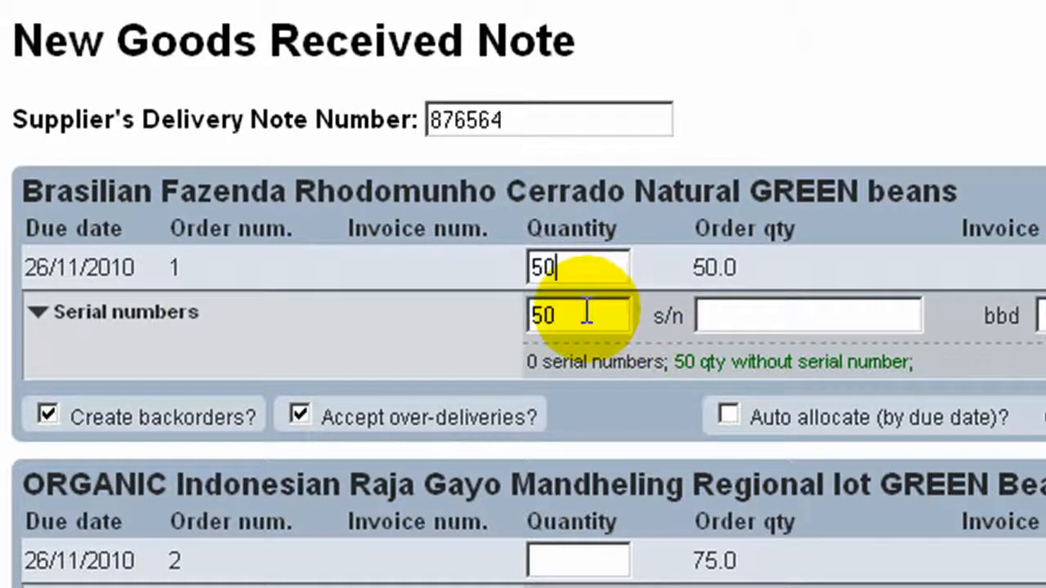
# Split the Brasilian beans into two serial lines of 25 each, with serial numbers bag1 and bag2
pyautogui.moveTo(580, 316); pyautogui.dragTo(518, 316)
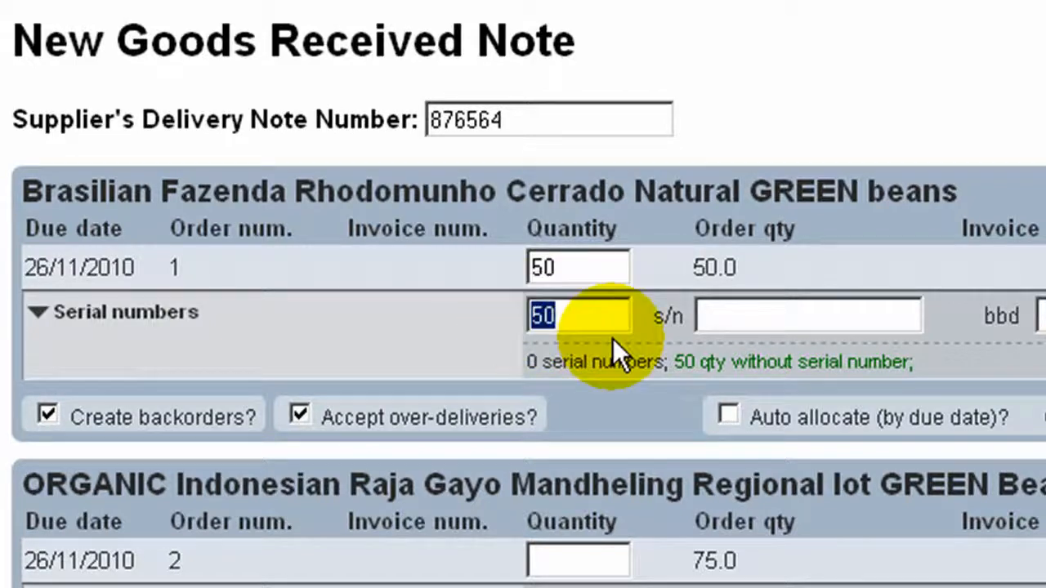
pyautogui.write('25')
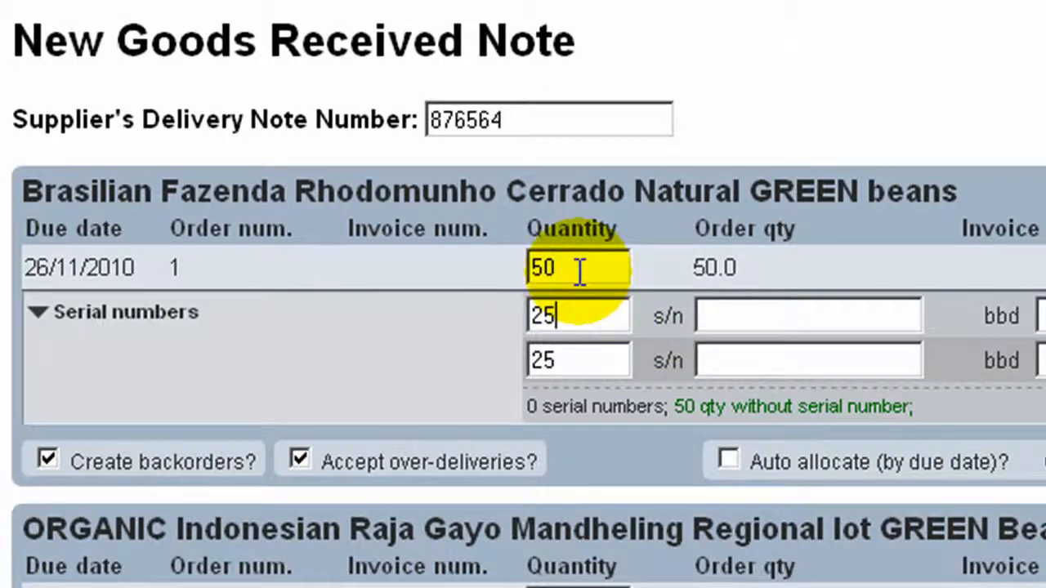
pyautogui.click(735, 311)
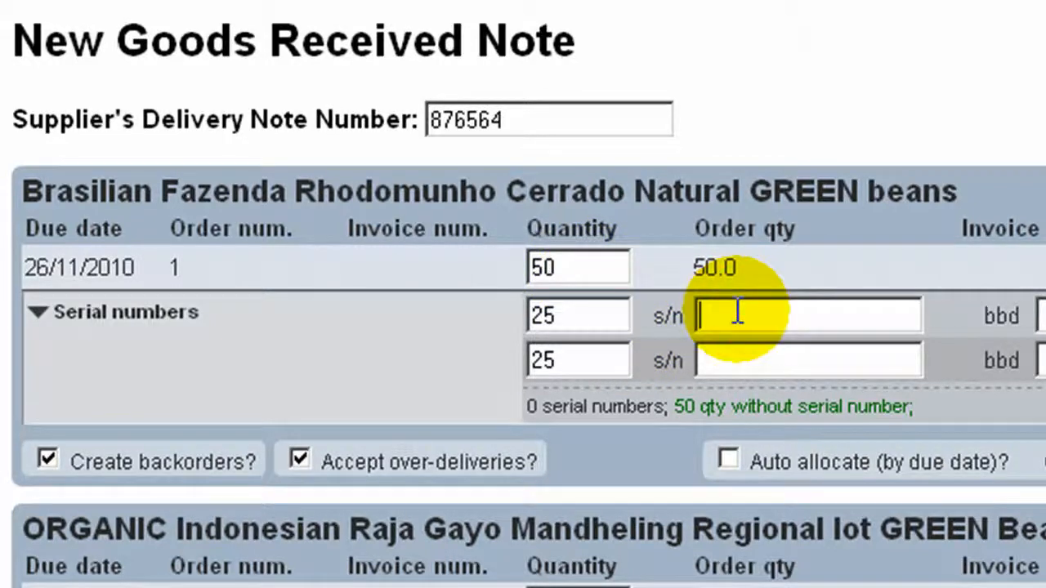
pyautogui.write('b')
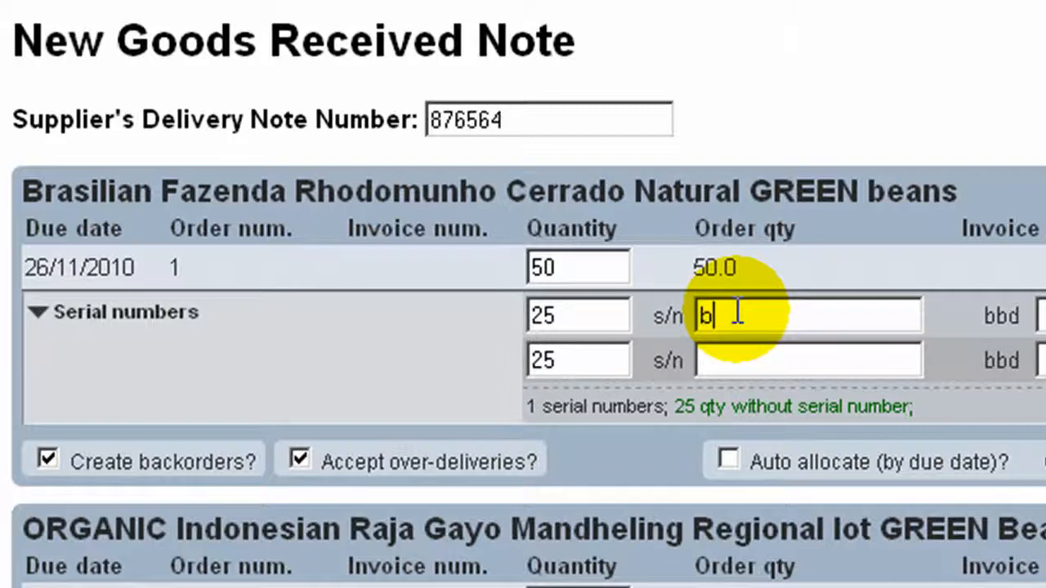
pyautogui.write('ac1')
pyautogui.click(745, 361)
pyautogui.write('bag')
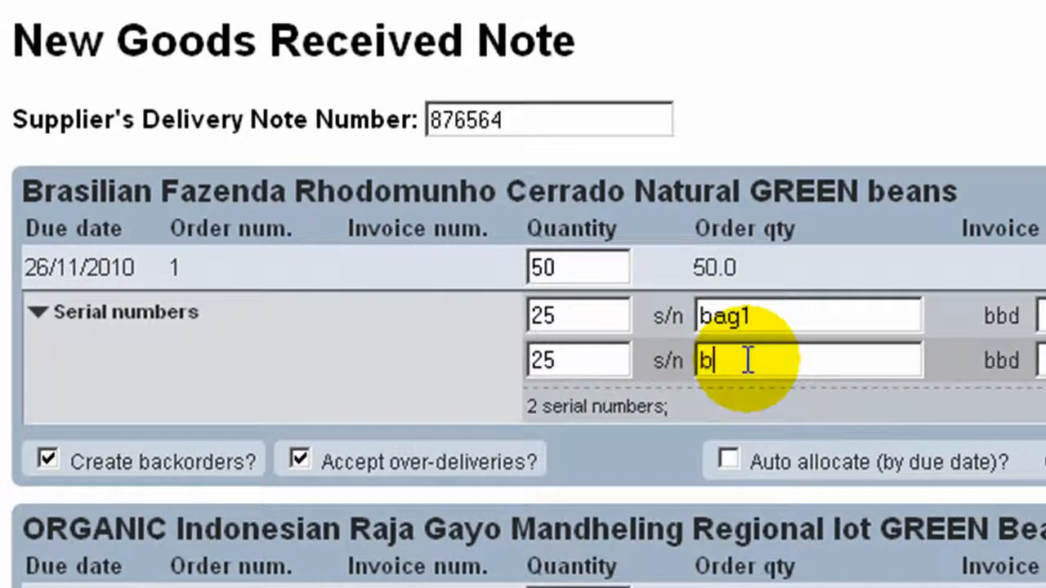
pyautogui.write('2')
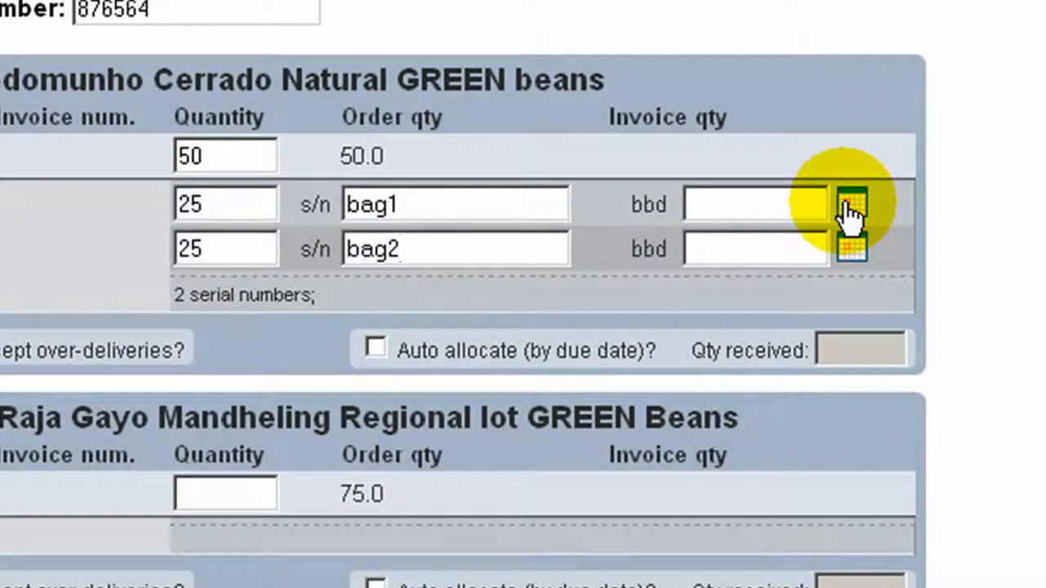
# Set the best-before date of both bags to 28/02/2011 and submit the goods received note
pyautogui.click(850, 204)
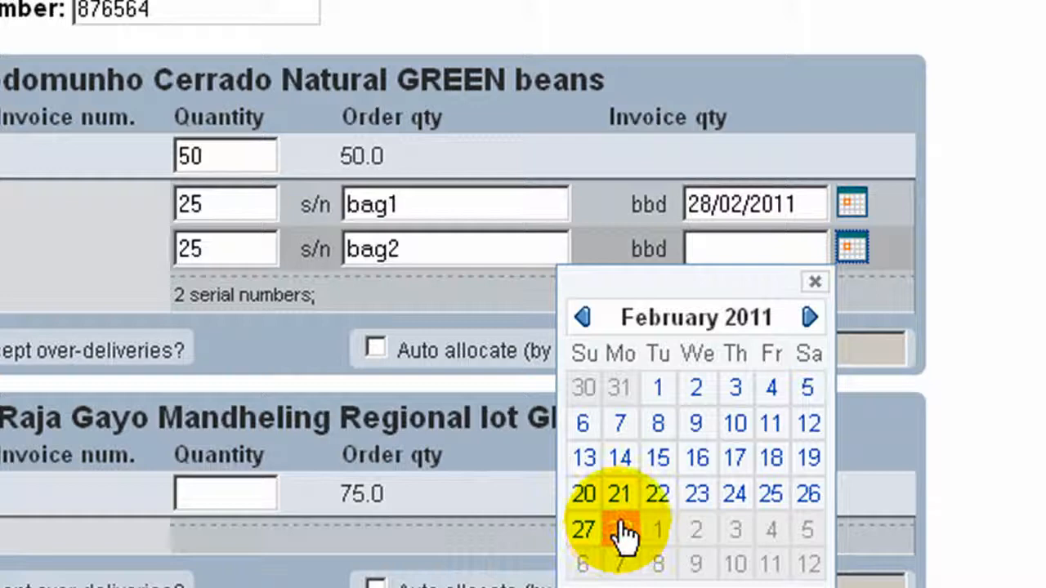
pyautogui.click(621, 527)
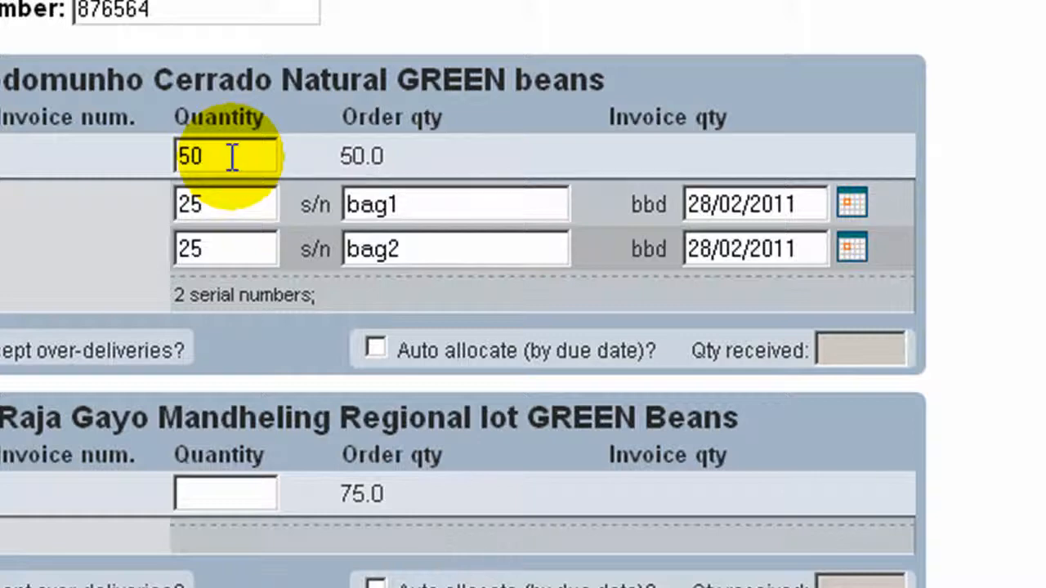
pyautogui.click(221, 201)
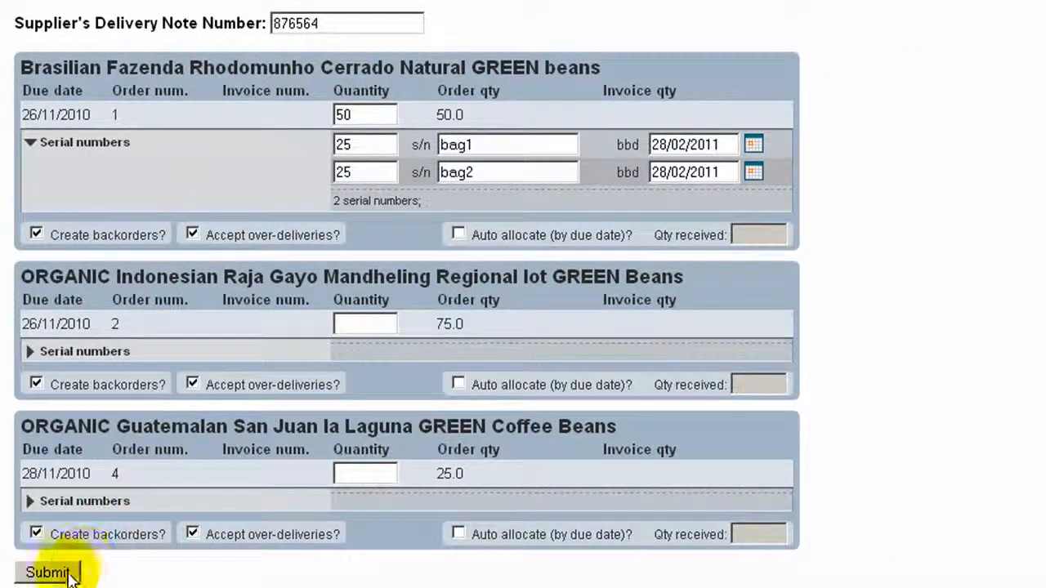
pyautogui.click(49, 572)
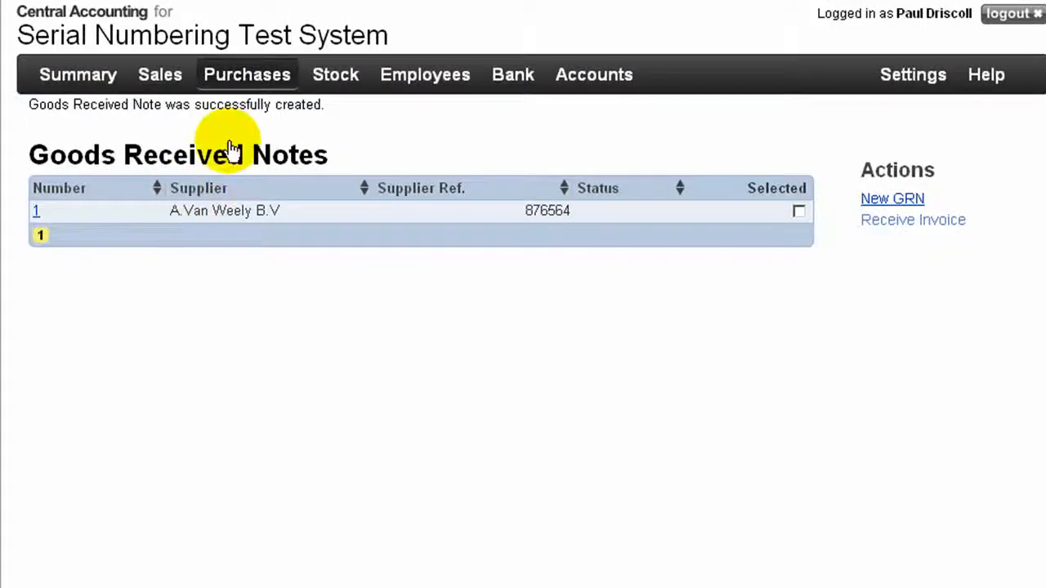
# View the stock activity report for the Brasilian Fazenda Rhodomunho Cerrado Natural GREEN beans
pyautogui.moveTo(356, 82)
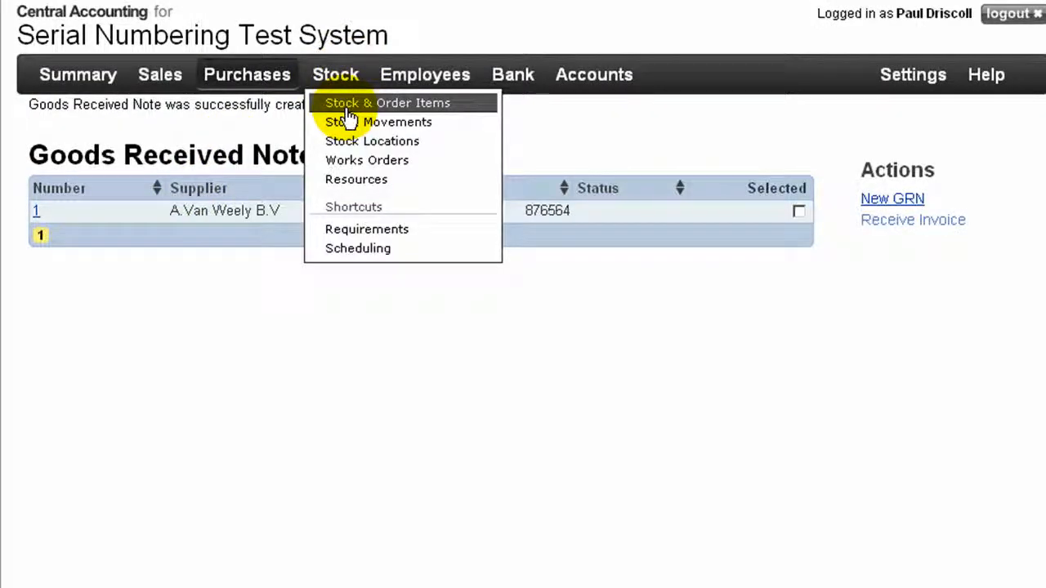
pyautogui.click(348, 111)
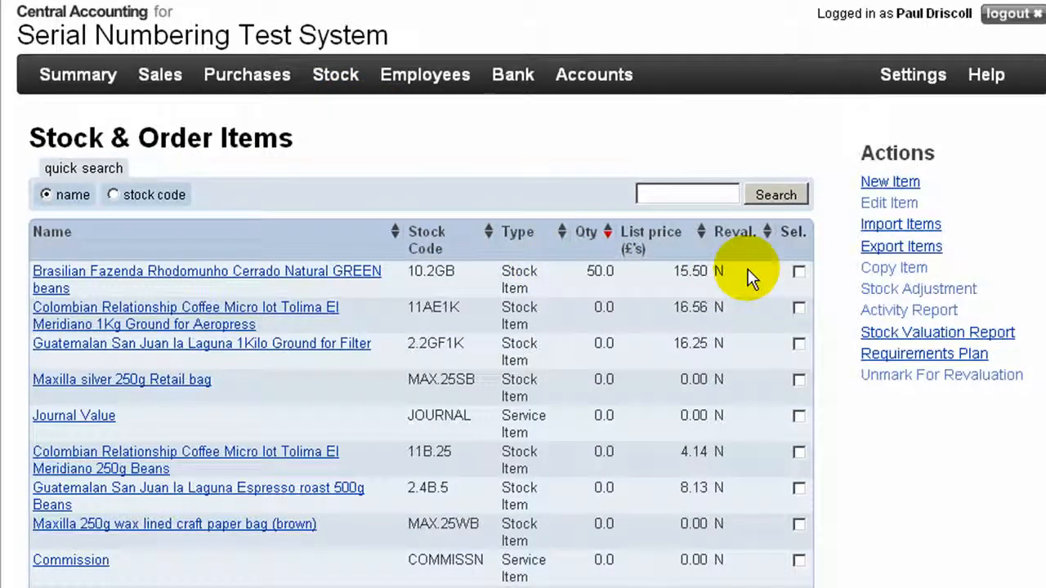
pyautogui.click(798, 271)
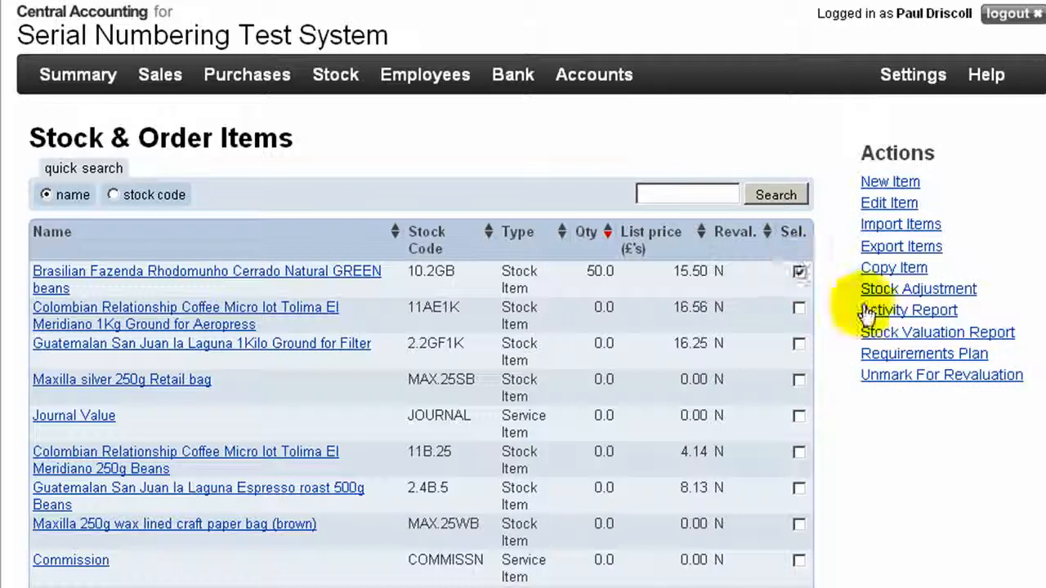
pyautogui.click(889, 312)
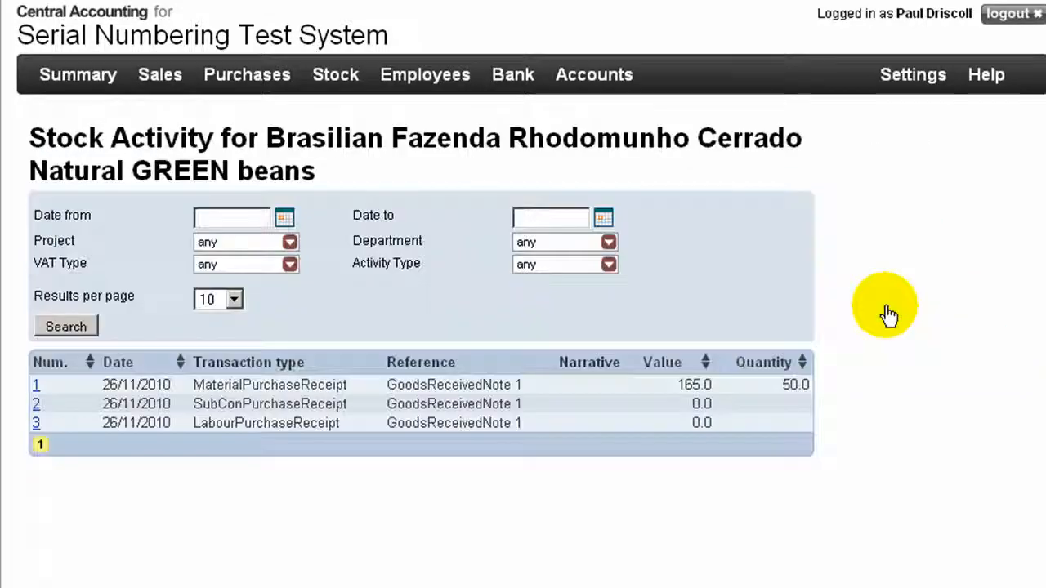
# Start another goods received note and list the outstanding order items without search filters
pyautogui.moveTo(249, 87)
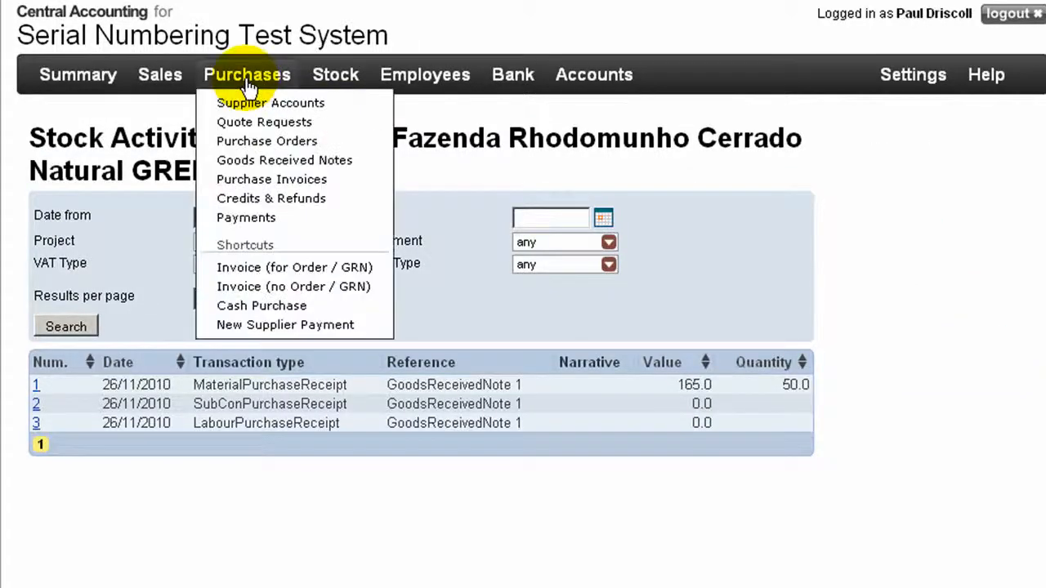
pyautogui.click(250, 161)
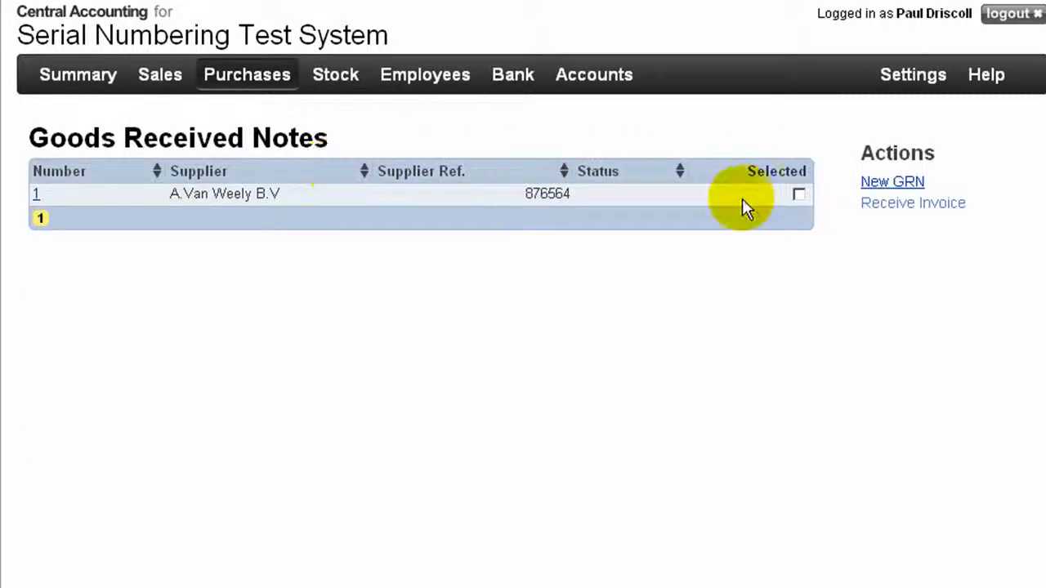
pyautogui.click(881, 186)
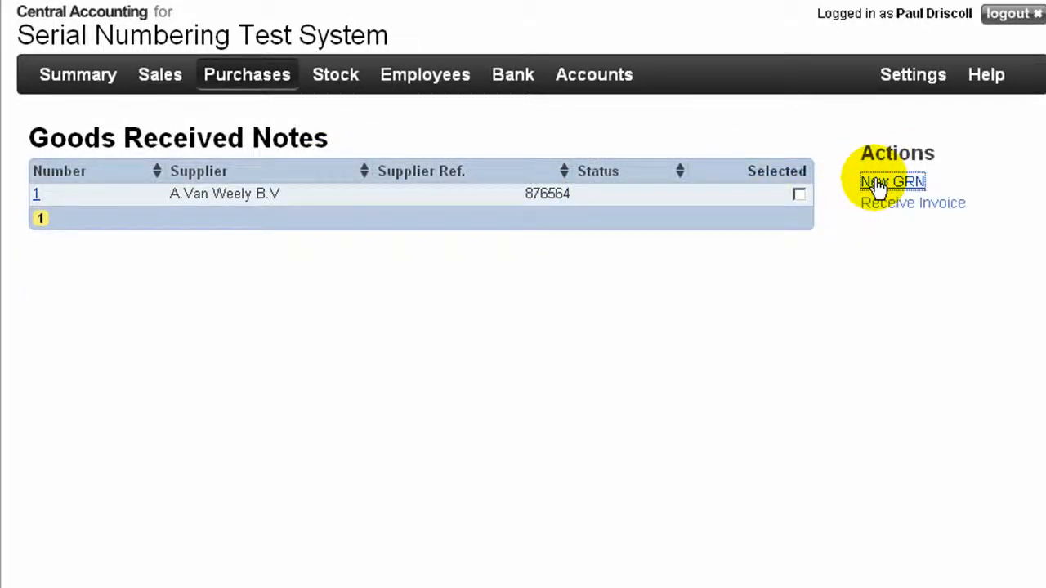
pyautogui.click(73, 398)
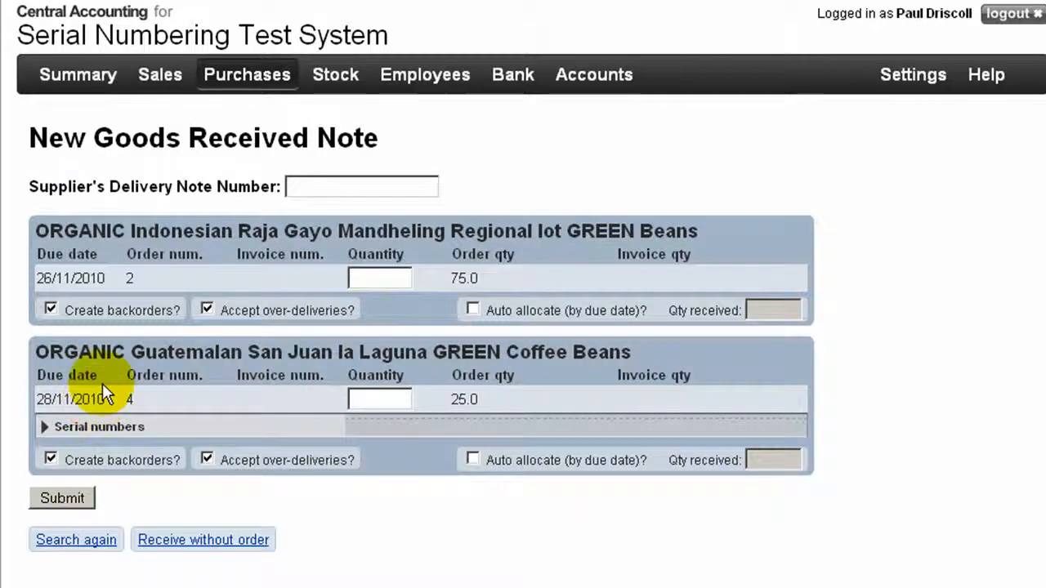
# Enter supplier delivery note number 543543 and a received quantity of 75 for the ORGANIC Indonesian Raja Gayo GREEN beans
pyautogui.click(351, 192)
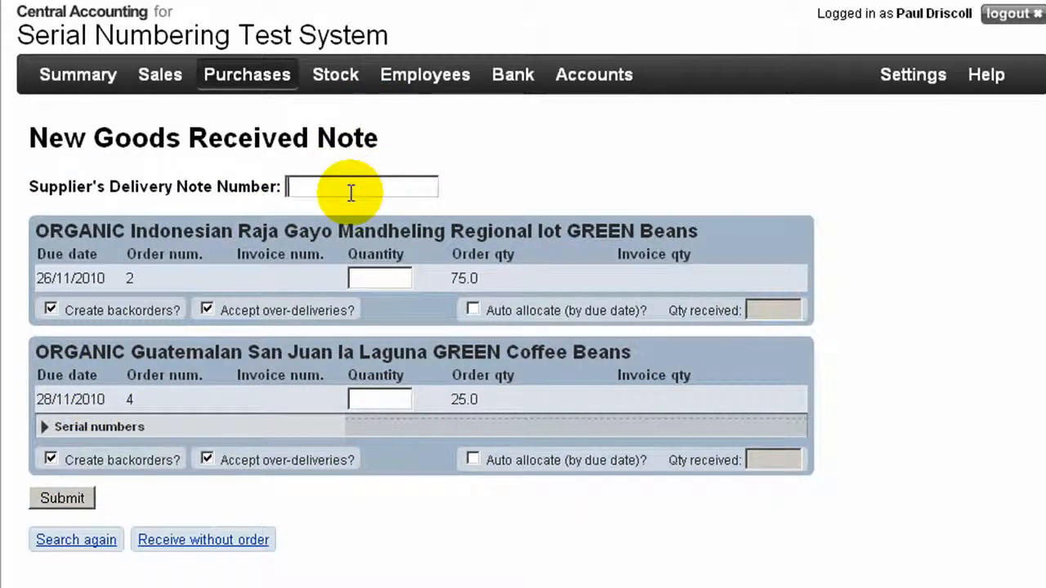
pyautogui.write('543543')
pyautogui.click(369, 280)
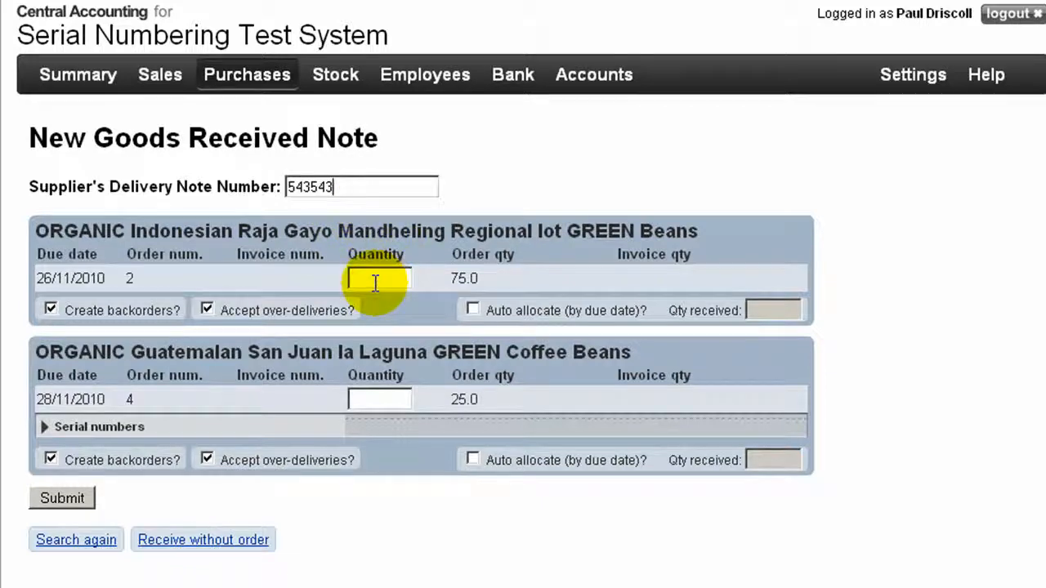
pyautogui.write('75')
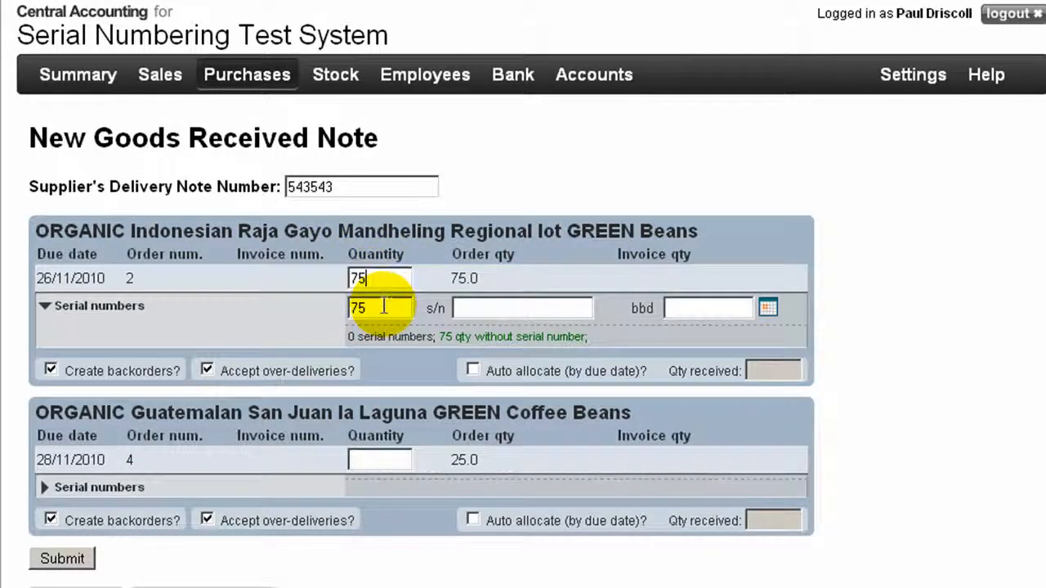
# Allot 25 of the received Indonesian Raja Gayo beans to serial number bag3
pyautogui.moveTo(382, 305); pyautogui.dragTo(333, 310)
pyautogui.write('25')
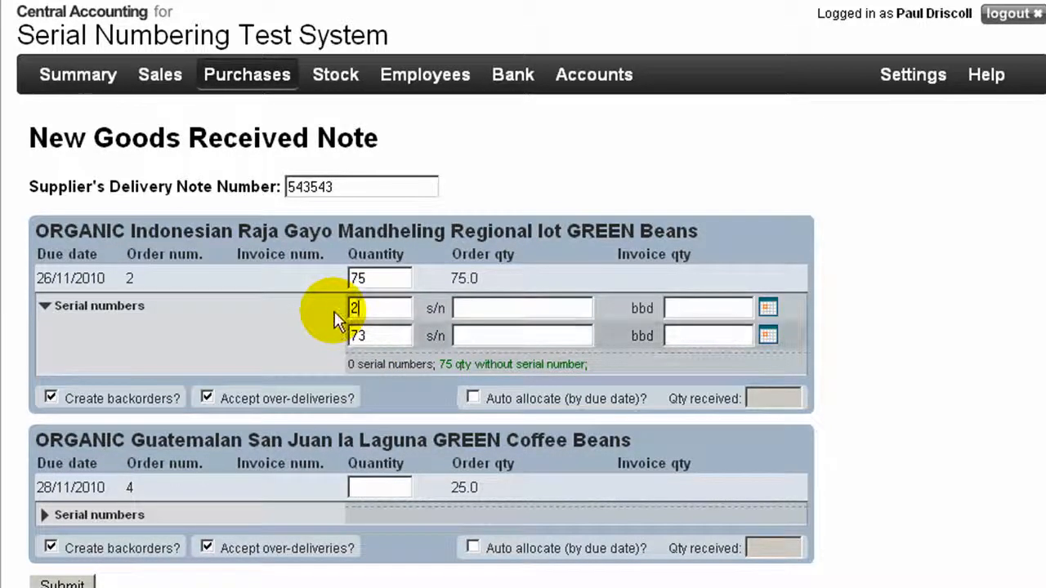
pyautogui.click(475, 306)
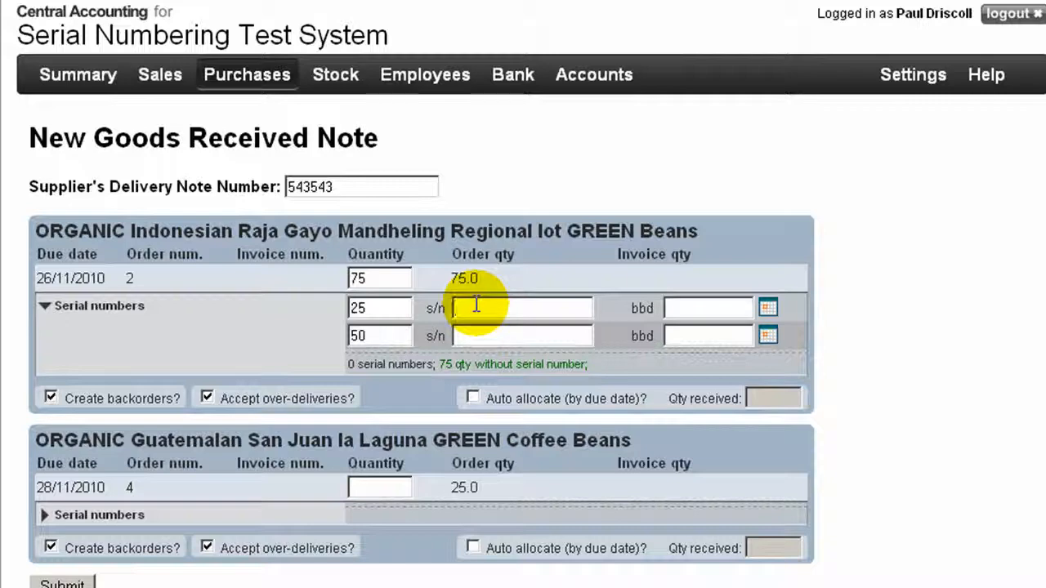
pyautogui.write('bag3')
# Set bag3's best-before date to 31/03/2011, add bag4 and bag5 with 25 each and the same date, and submit the note
pyautogui.click(769, 309)
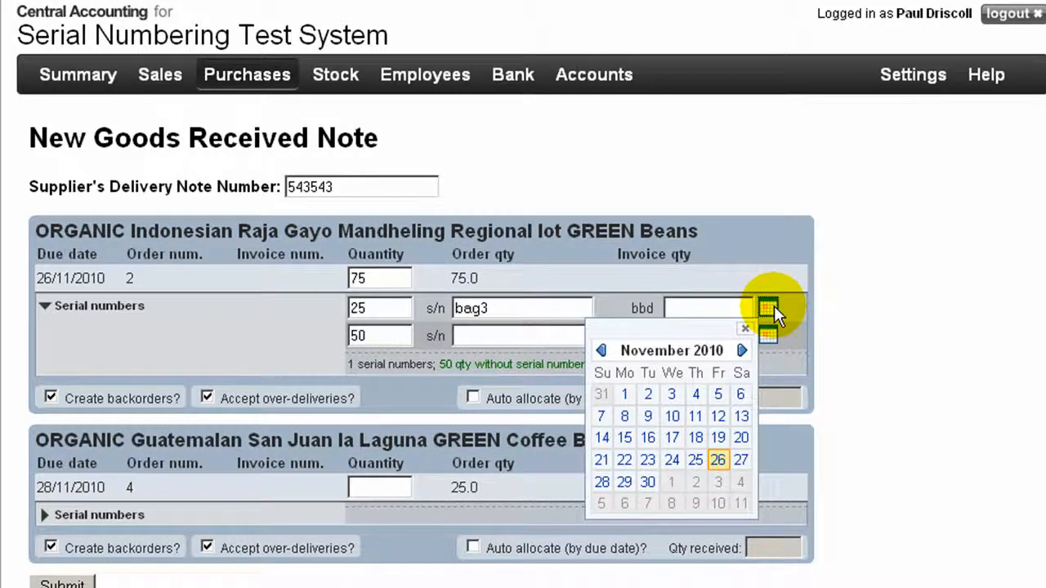
pyautogui.click(741, 351)
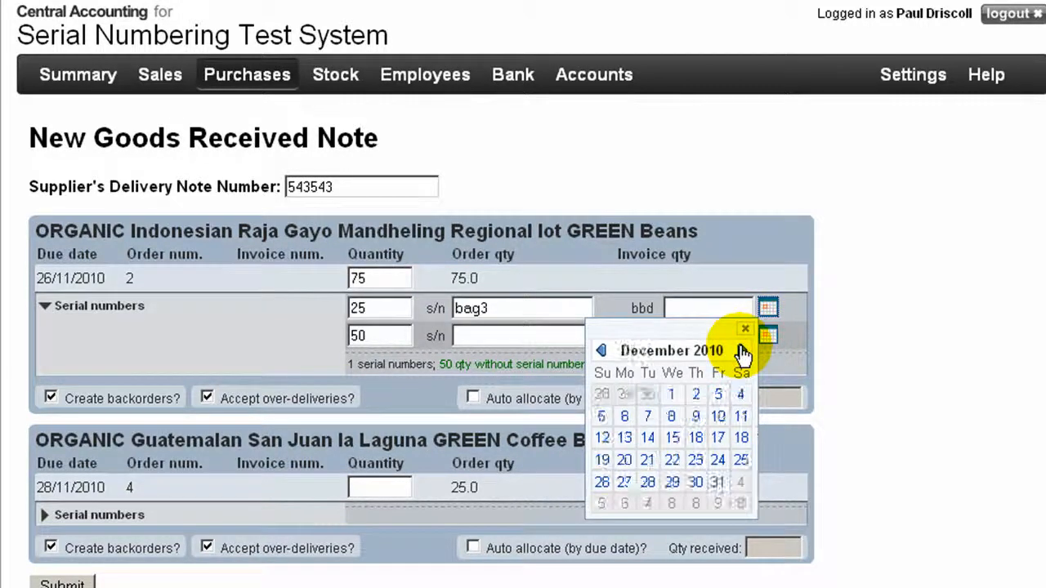
pyautogui.click(742, 351)
pyautogui.click(742, 351)
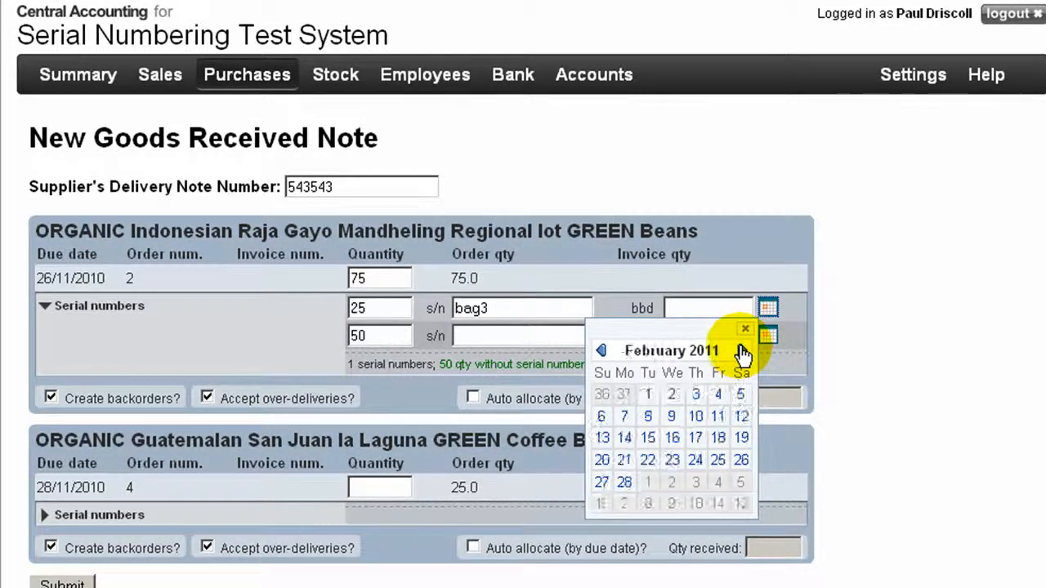
pyautogui.click(741, 351)
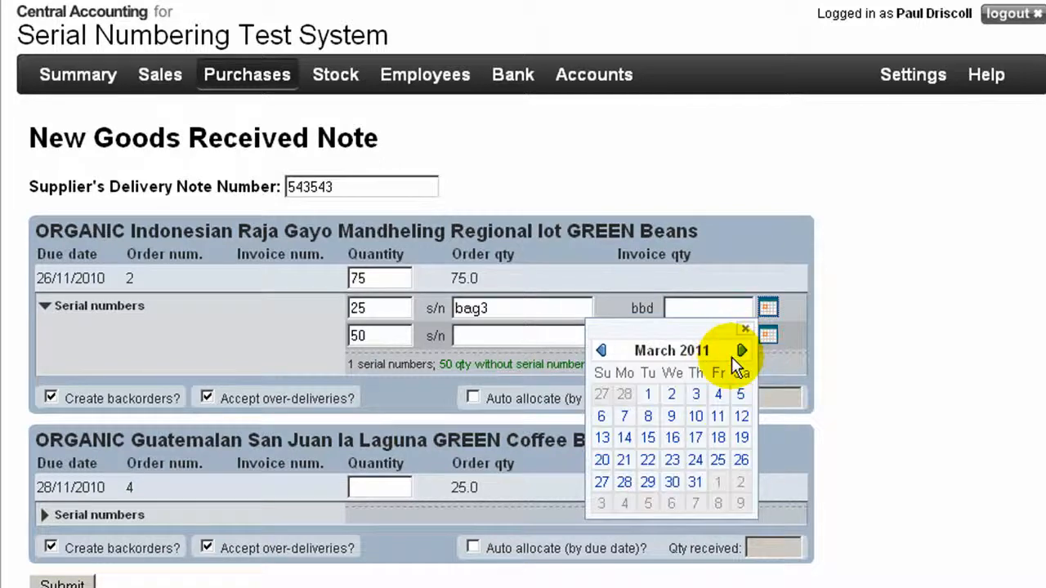
pyautogui.click(696, 482)
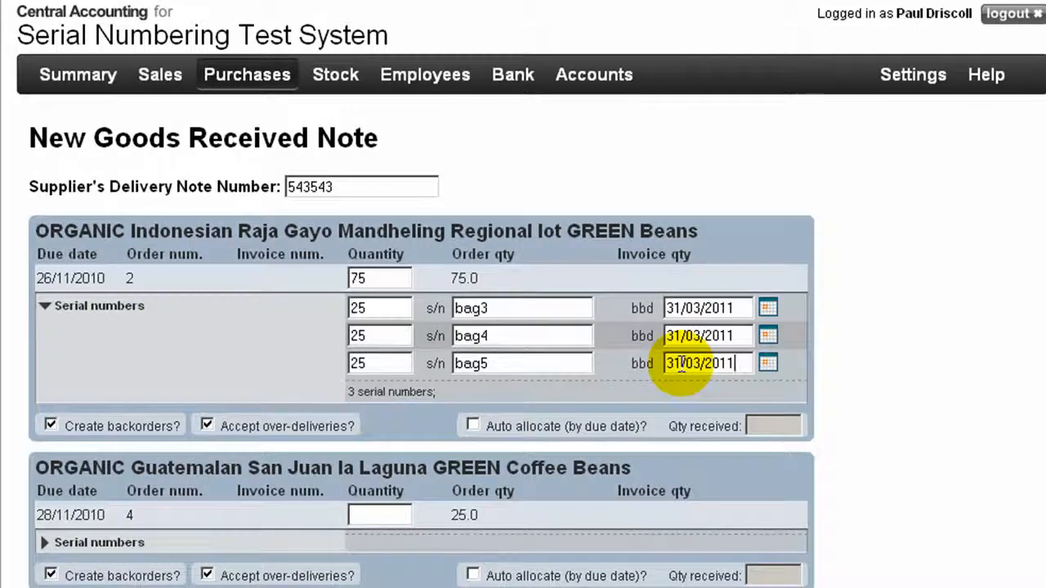
pyautogui.scroll(-2, 680, 365)
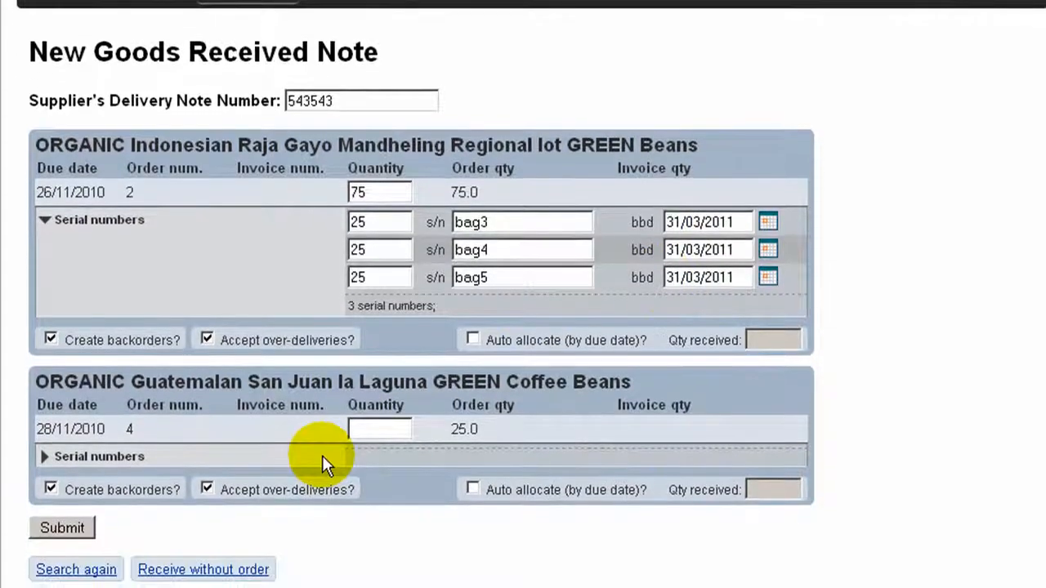
pyautogui.click(85, 533)
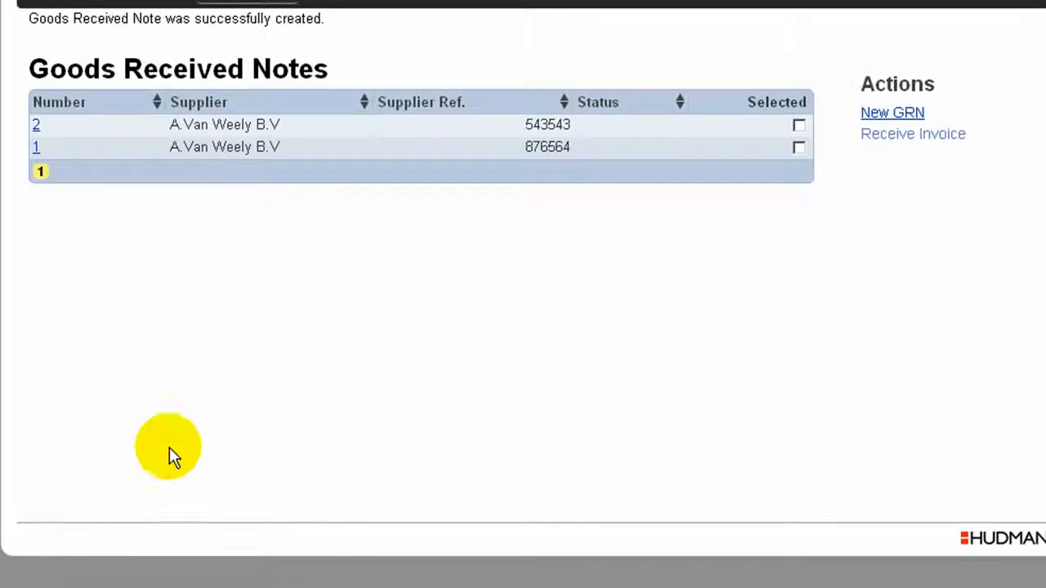
# Start another goods received note and search for order items from supplier Maxilla Packaging
pyautogui.click(878, 117)
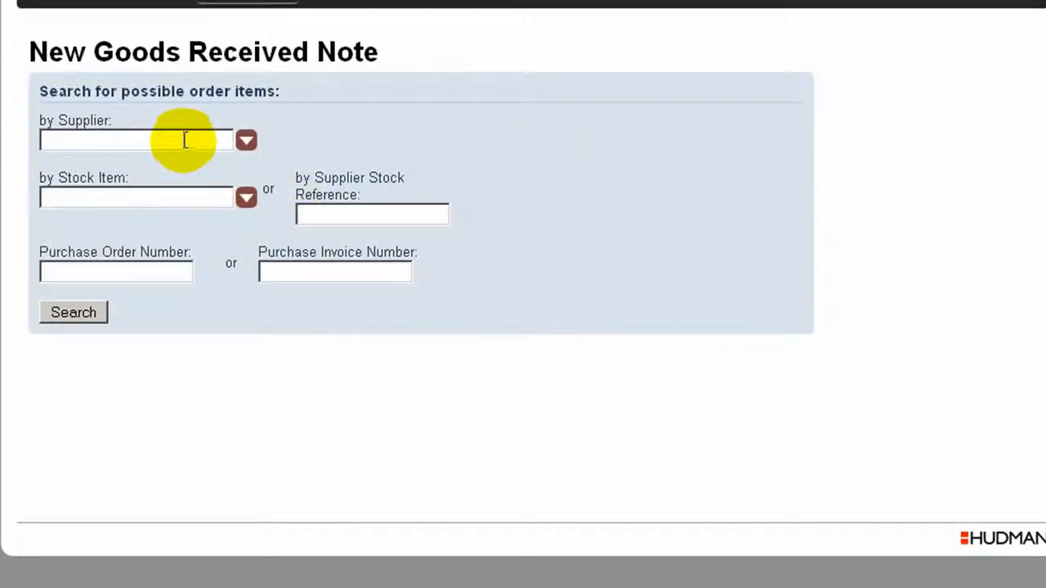
pyautogui.click(185, 140)
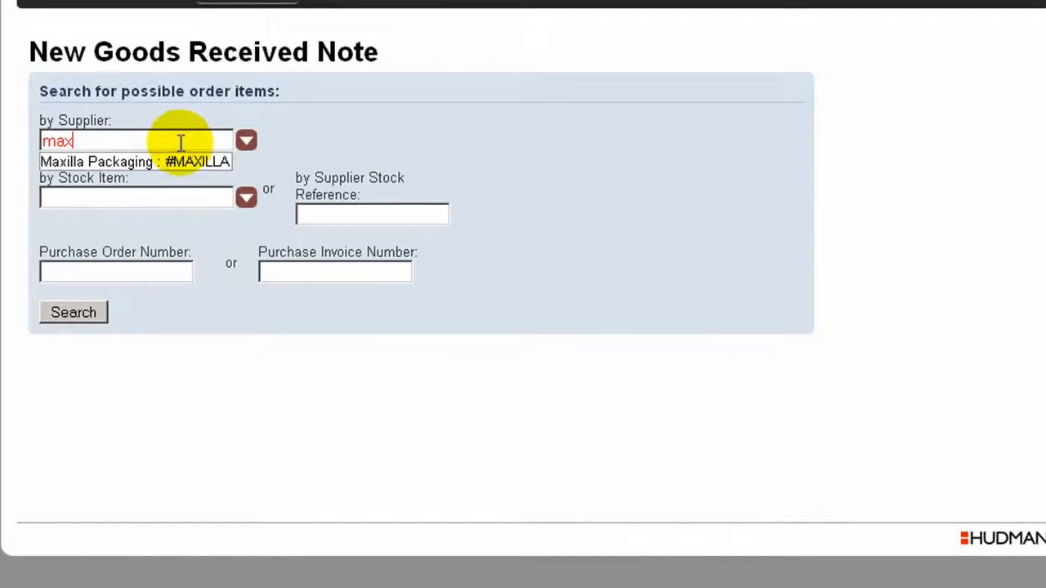
pyautogui.click(171, 163)
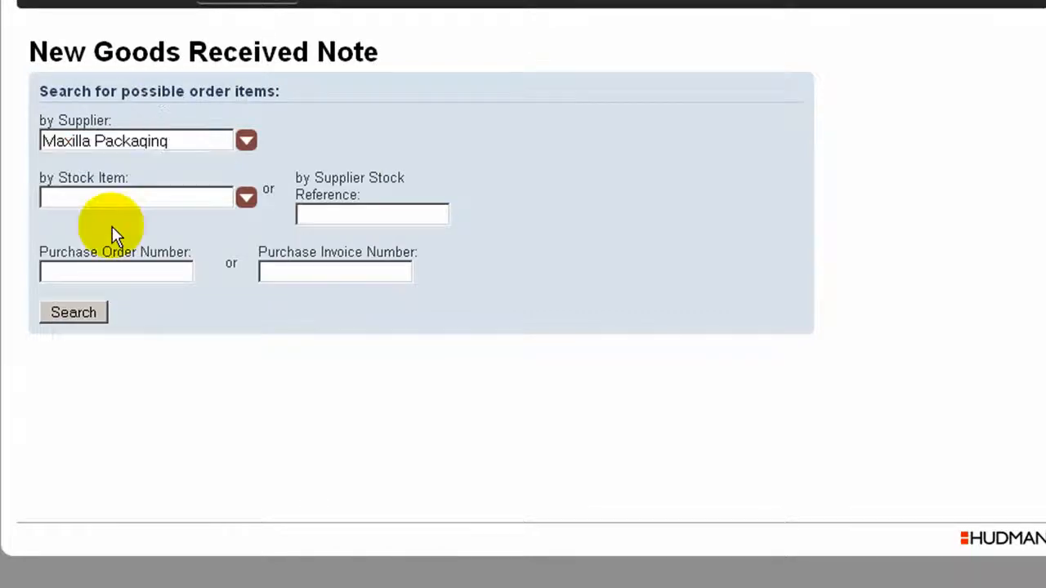
pyautogui.click(80, 311)
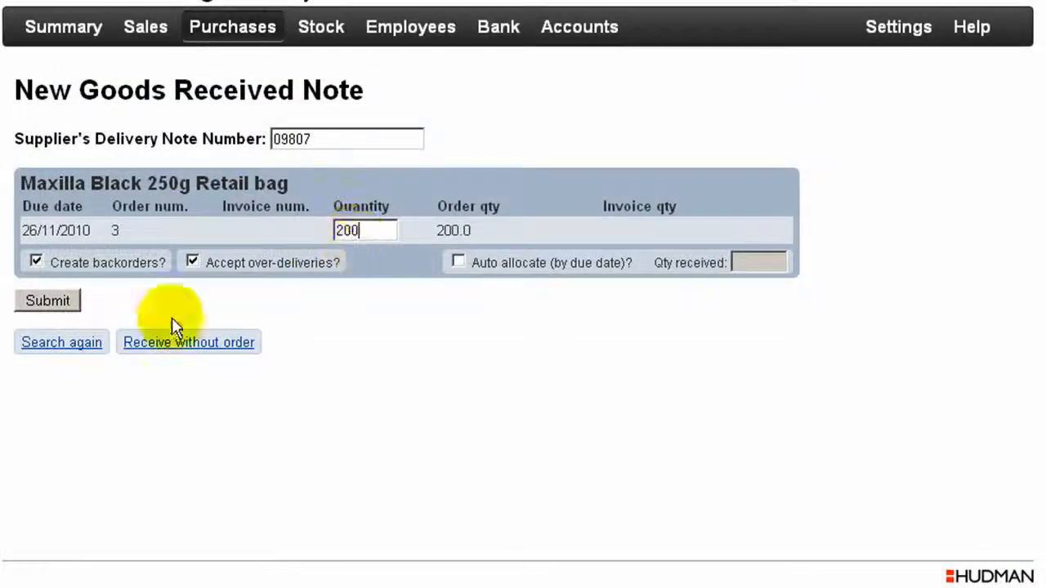
# Enter delivery note number 09807 and a received quantity of 200 for the Maxilla Black 250g Retail bag, and submit the note
pyautogui.press('BackSpace')
pyautogui.write('0')
pyautogui.click(49, 301)
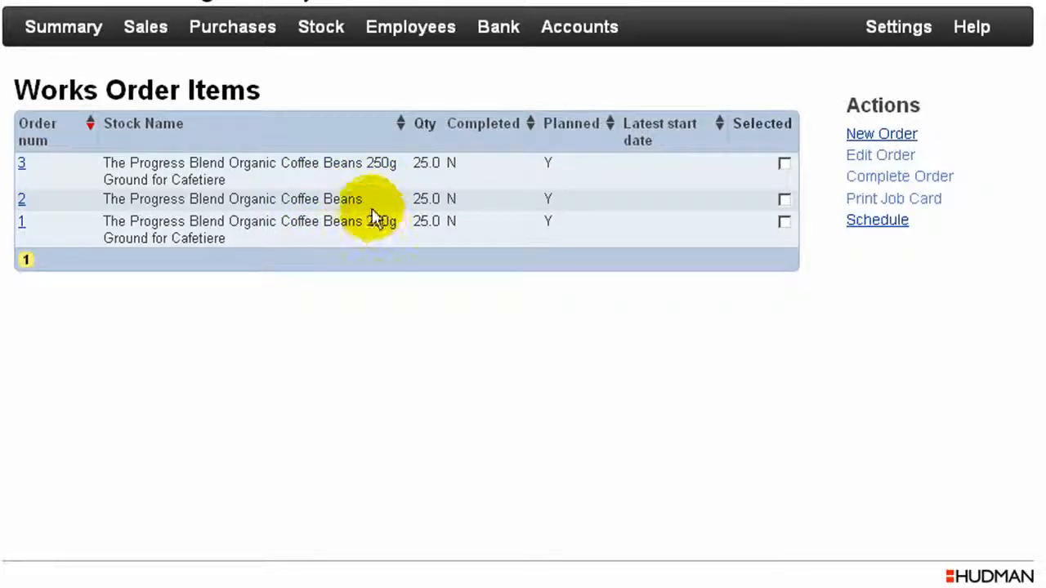
# Start completing the works order for The Progress Blend Organic Coffee Beans and split its output into 10 as batch1 and 15 as batch2
pyautogui.click(785, 199)
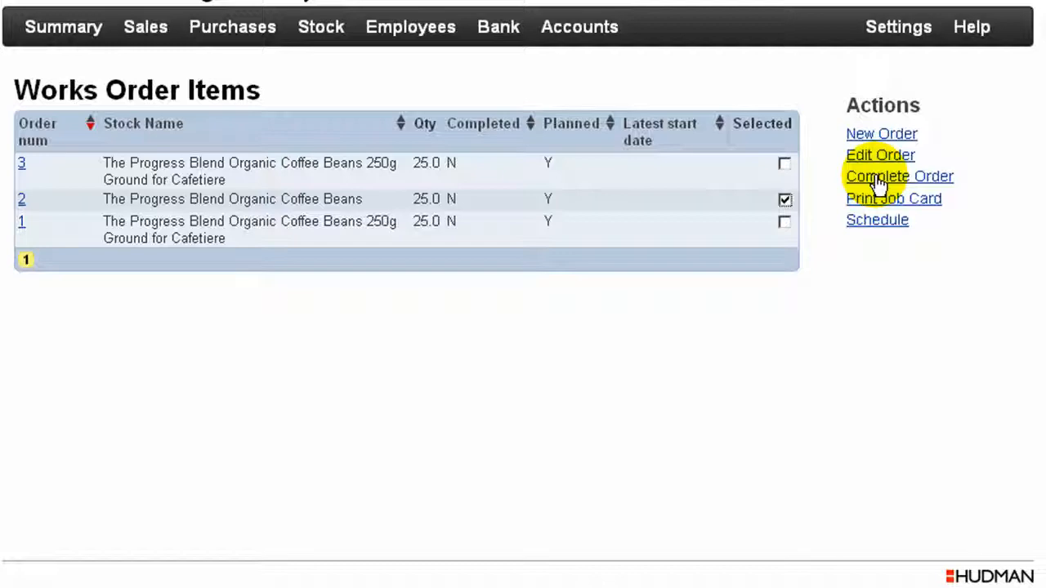
pyautogui.click(877, 182)
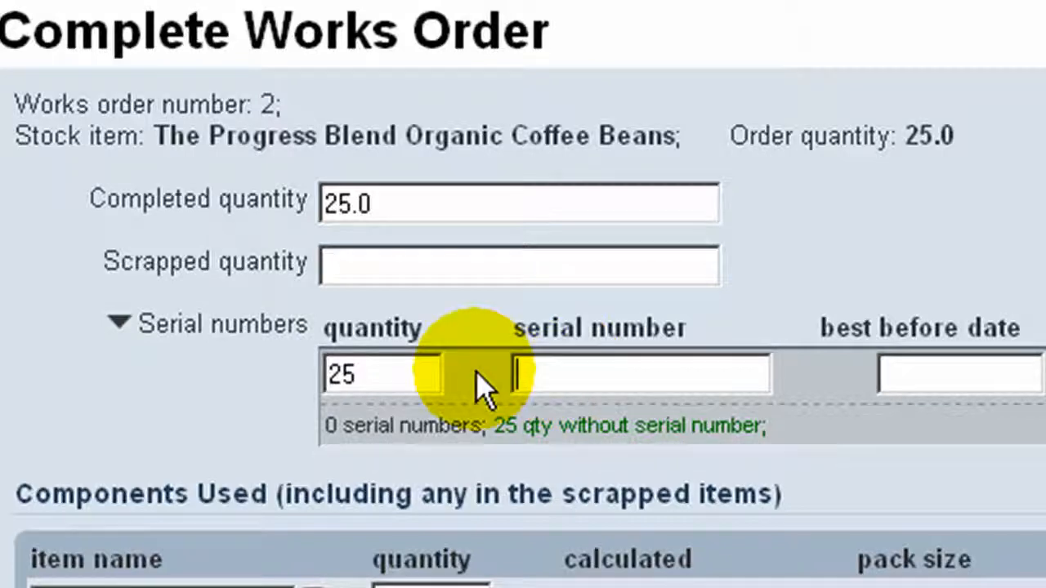
pyautogui.click(431, 369)
pyautogui.moveTo(370, 373); pyautogui.dragTo(283, 369)
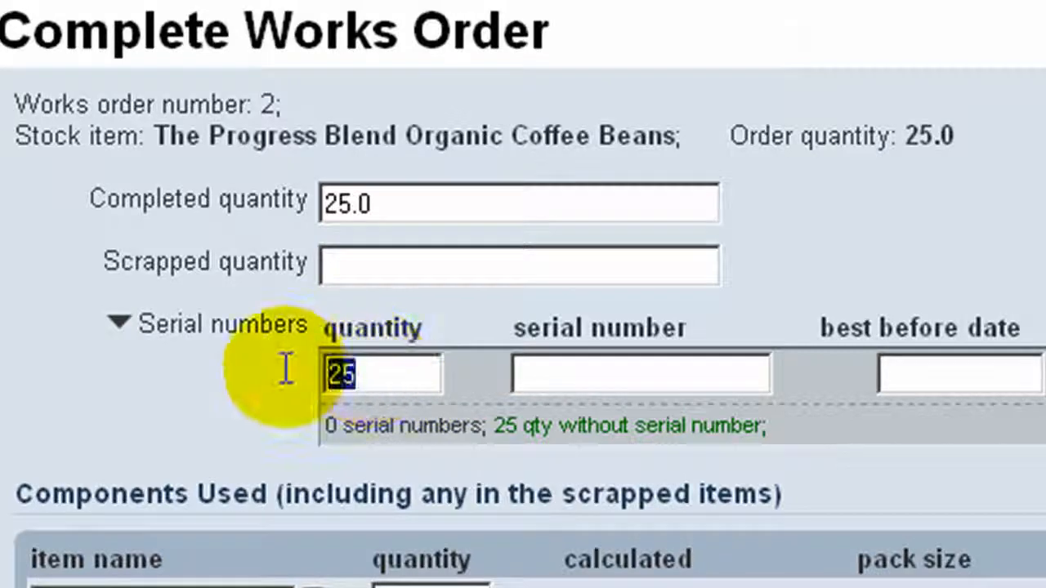
pyautogui.write('10')
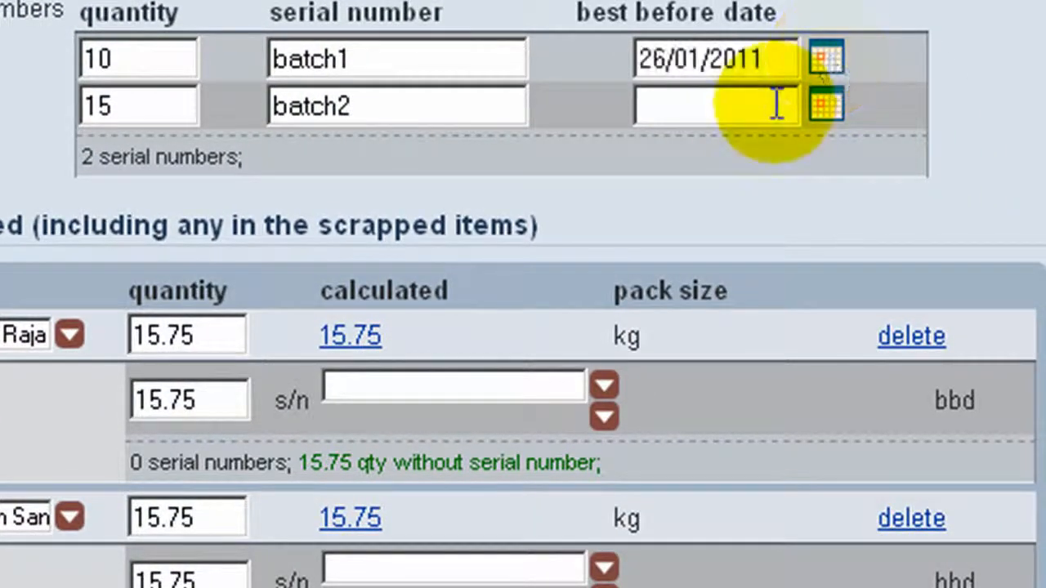
# Set the best before date of both batch1 and batch2 to 26/01/2011
pyautogui.click(774, 102)
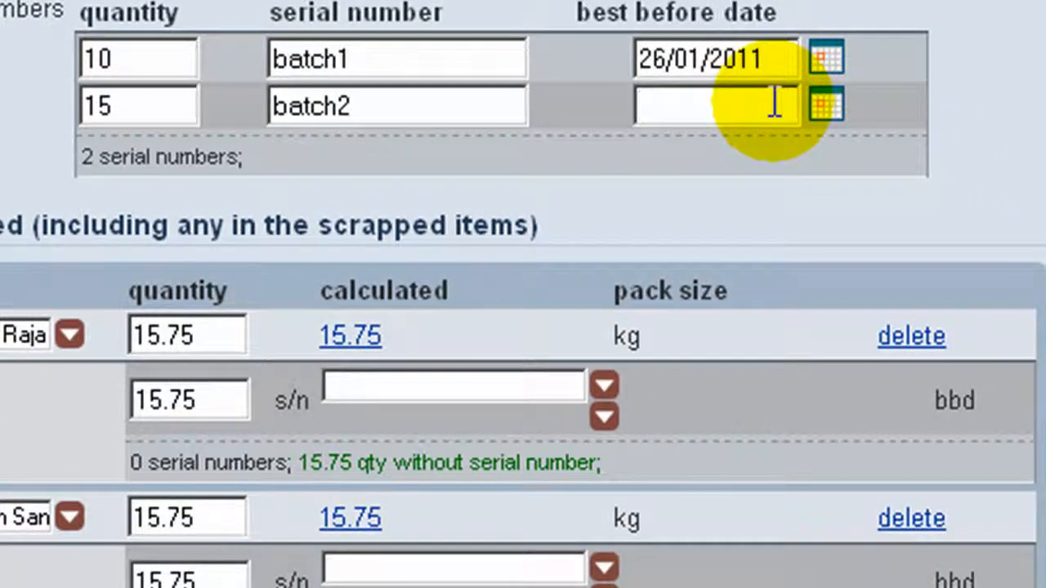
pyautogui.write('26/01/')
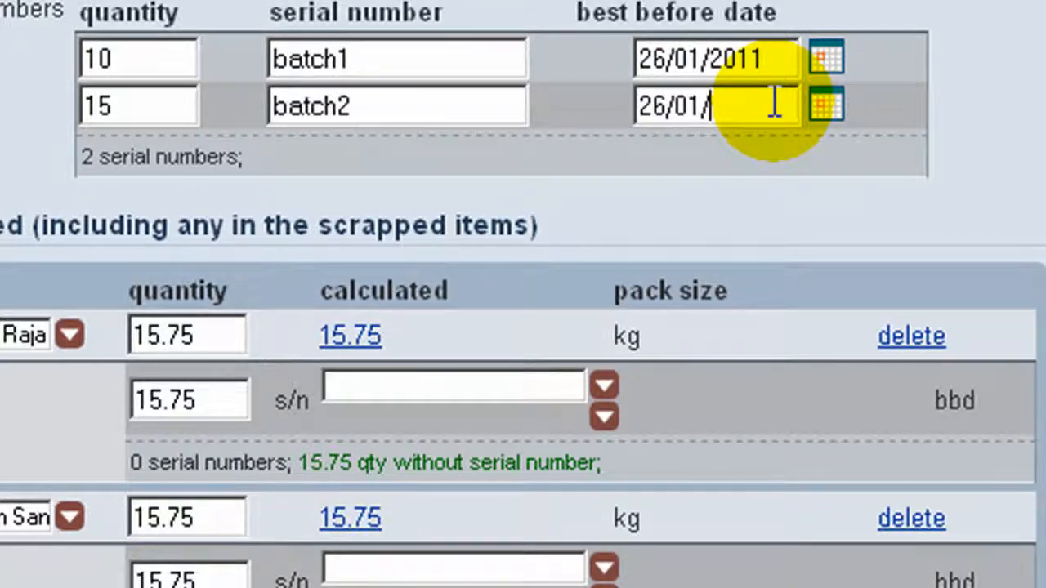
pyautogui.write('2011')
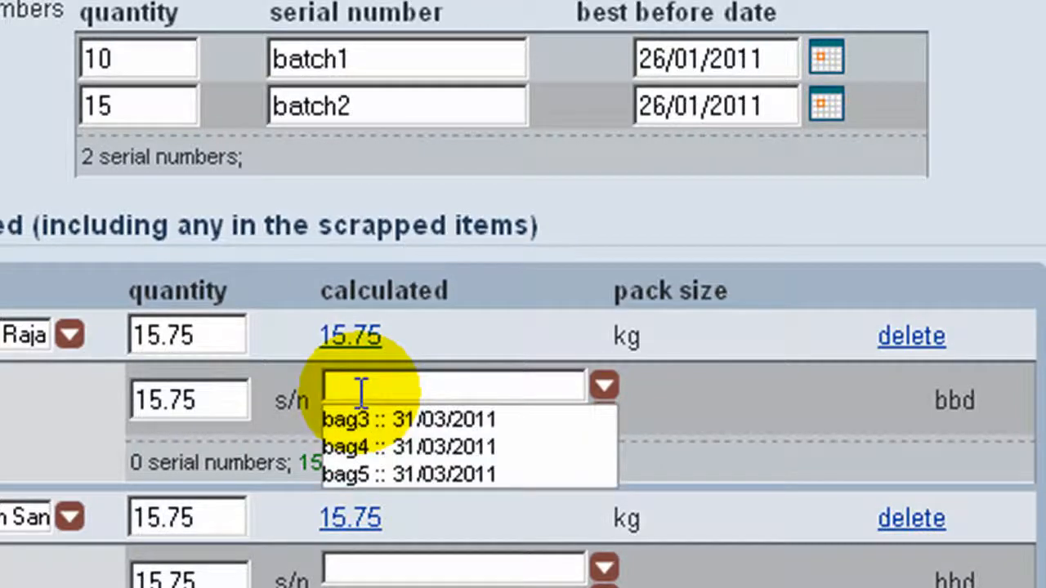
# Allocate the ORGANIC Indonesian Raja component as 10 kg from bag4 and the remaining 5.75 kg from bag5
pyautogui.click(415, 450)
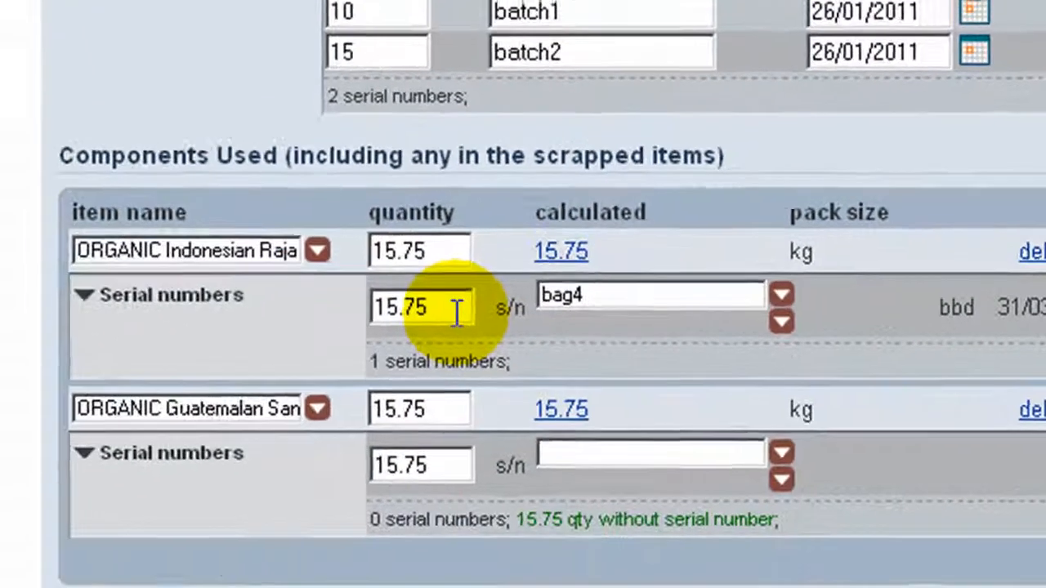
pyautogui.click(456, 311)
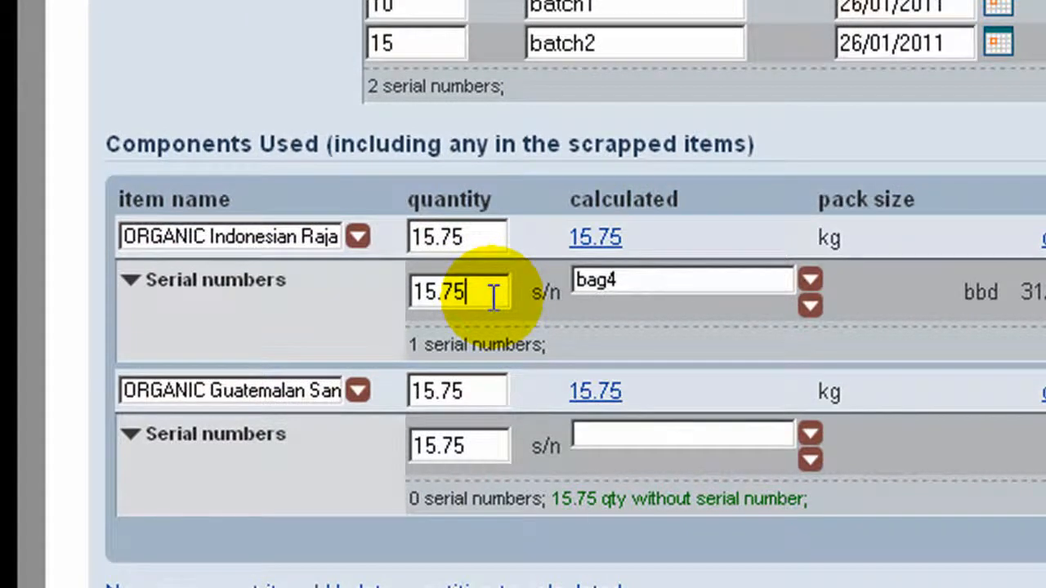
pyautogui.press('BackSpace')
pyautogui.press('BackSpace')
pyautogui.press('BackSpace')
pyautogui.press('BackSpace')
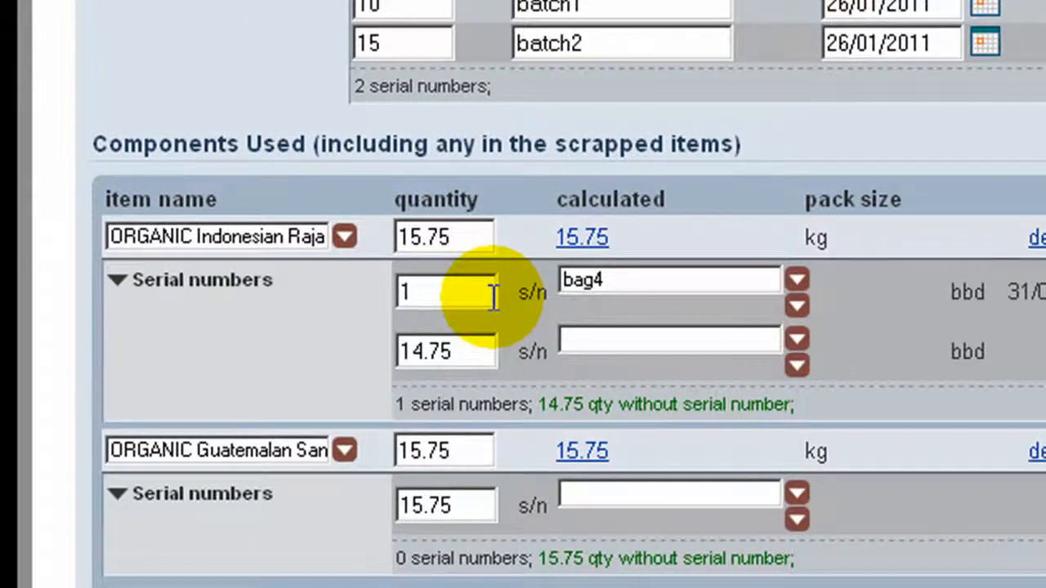
pyautogui.write('0')
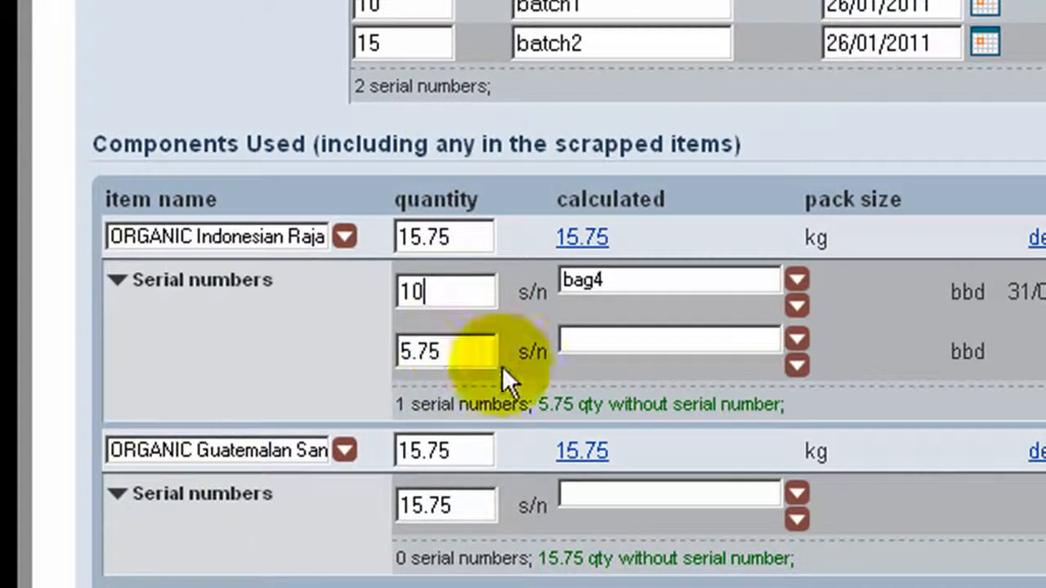
pyautogui.click(574, 331)
pyautogui.click(574, 327)
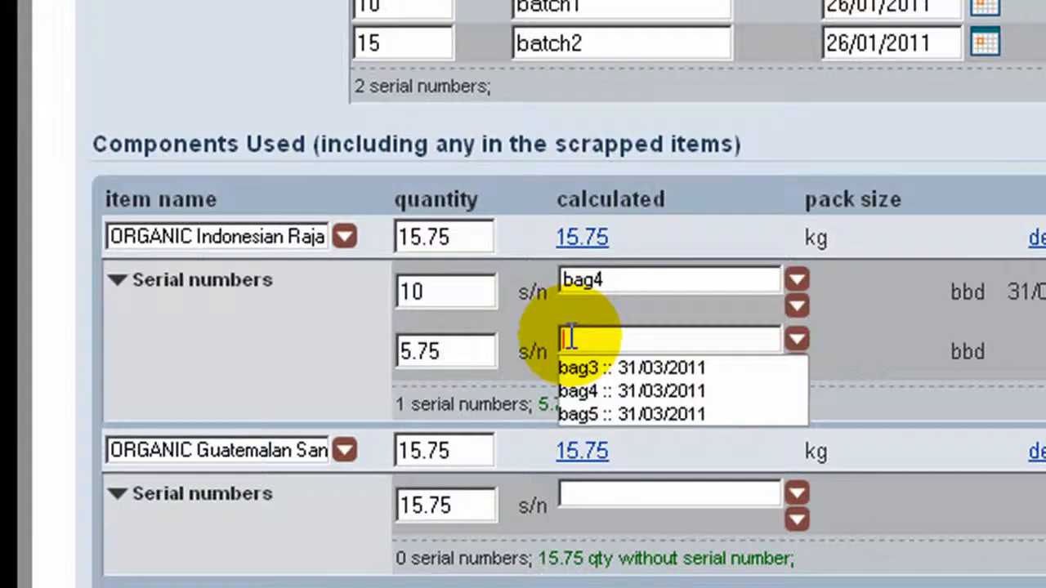
pyautogui.click(588, 414)
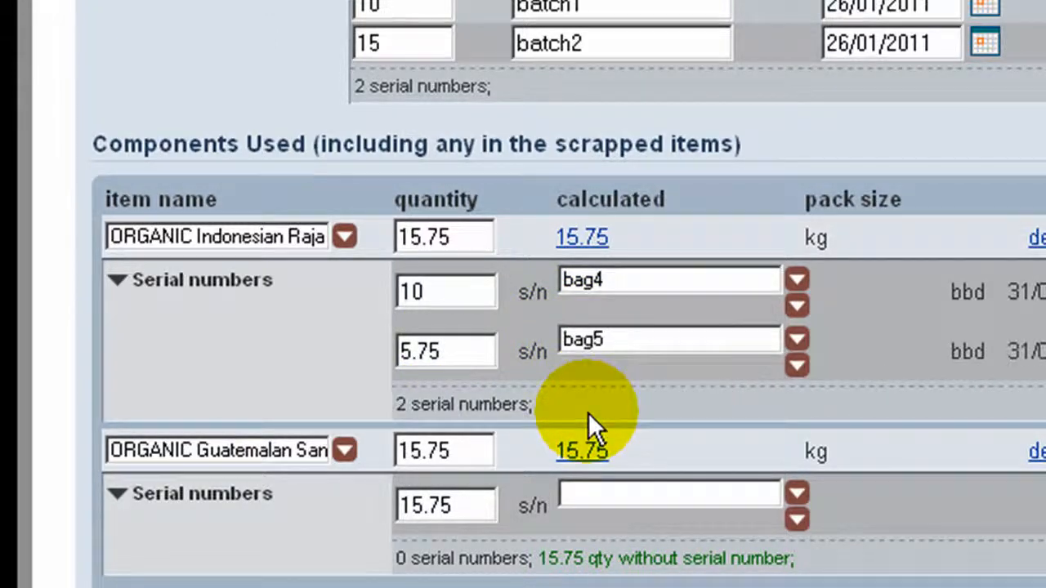
# Assign bag6 to the ORGANIC Guatemalan San component and complete the works order
pyautogui.click(599, 499)
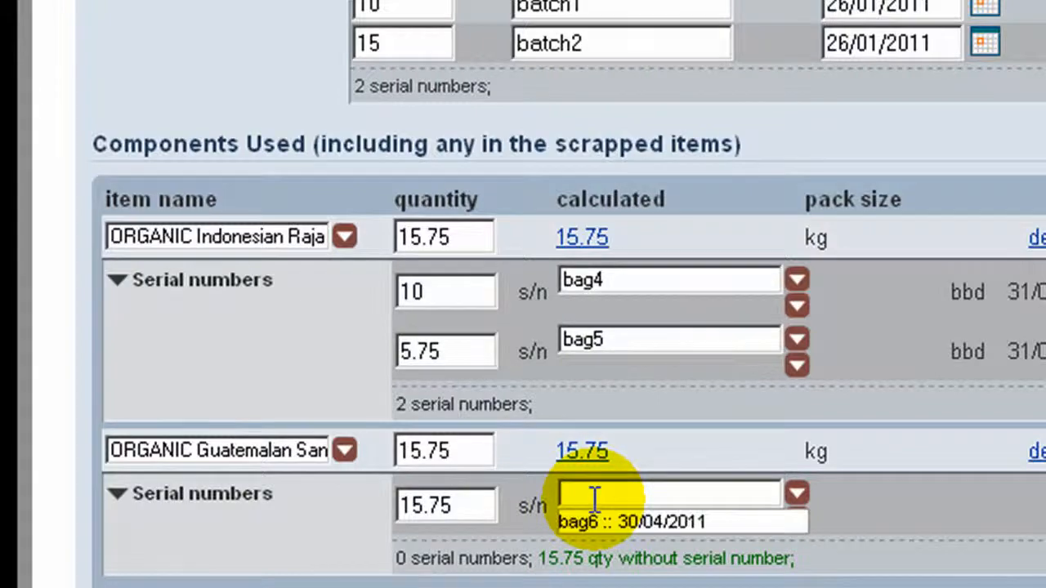
pyautogui.click(605, 518)
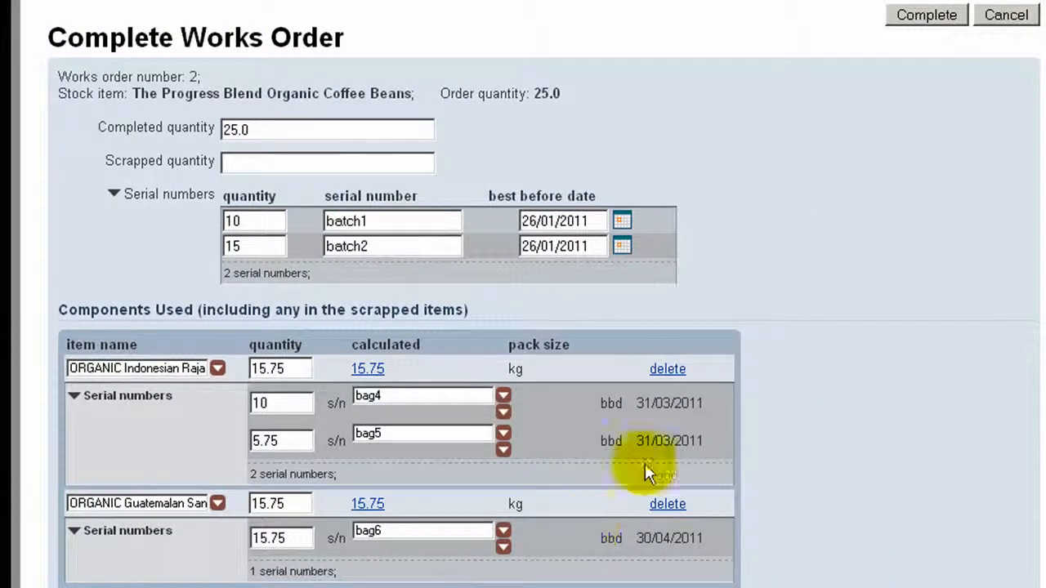
pyautogui.click(926, 25)
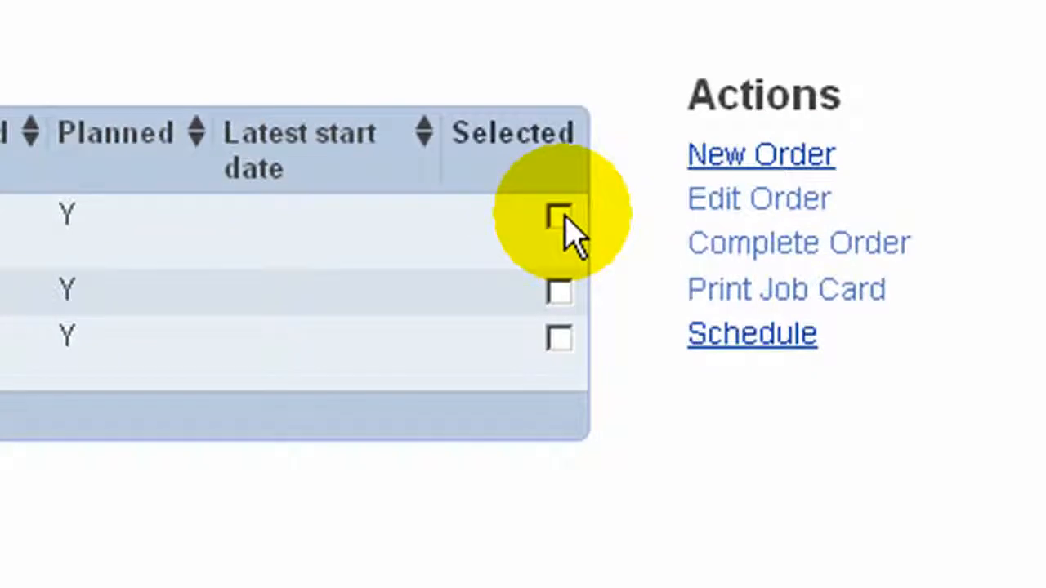
# Open the job card of the first-listed 250g Ground for Cafetiere works order, and go from it to editing that order
pyautogui.click(559, 217)
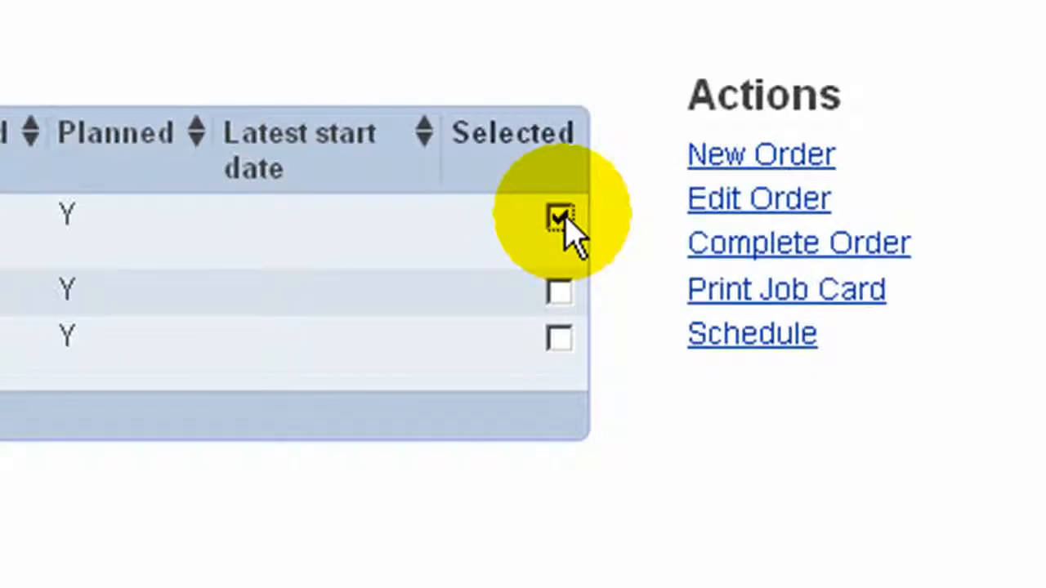
pyautogui.click(742, 293)
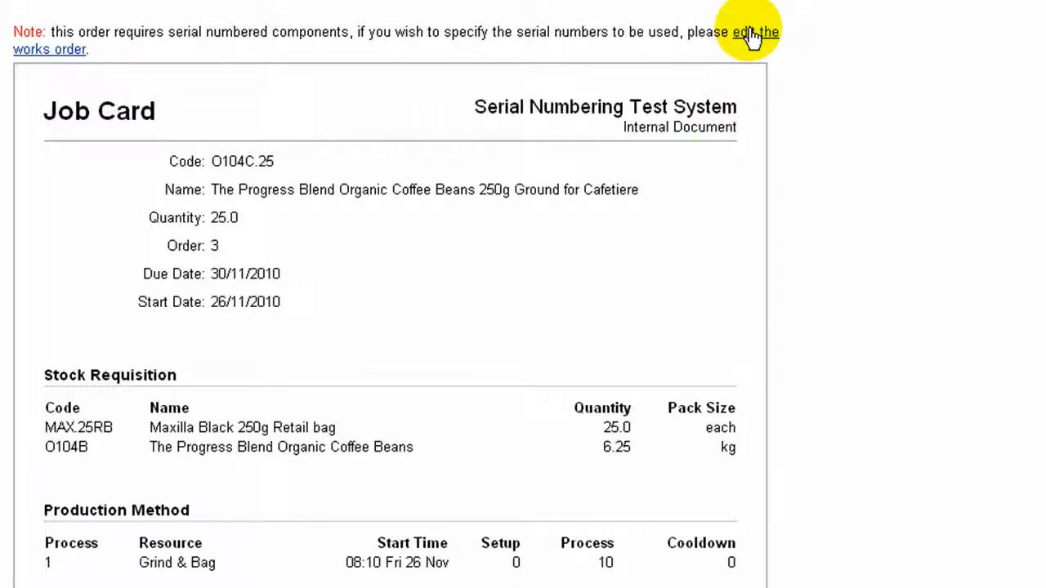
pyautogui.click(751, 36)
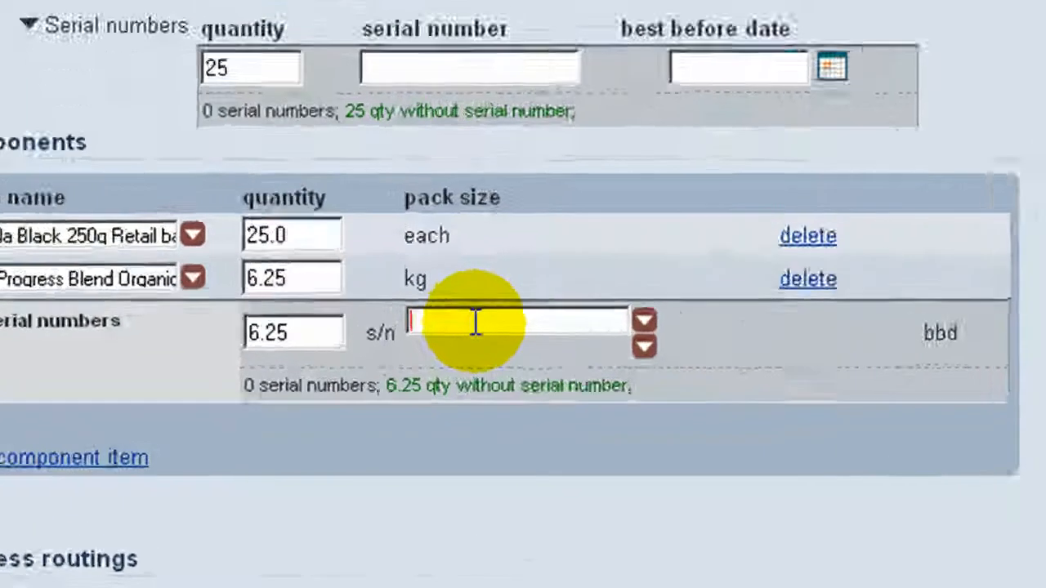
# Assign batch1 to the 6.25 kg Progress Blend Organic component and enter prod1 as the finished product's serial number
pyautogui.click(375, 372)
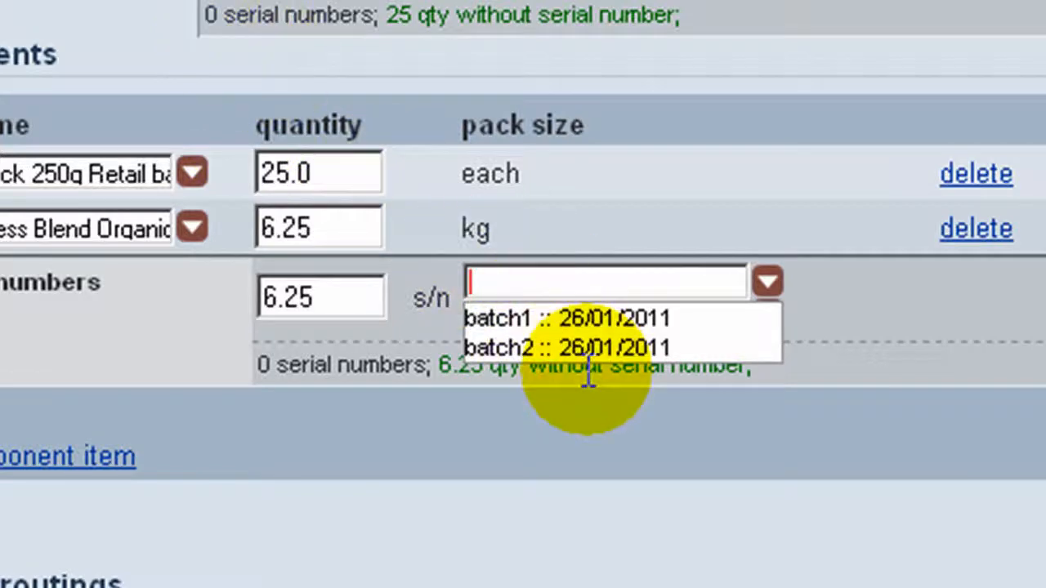
pyautogui.click(609, 321)
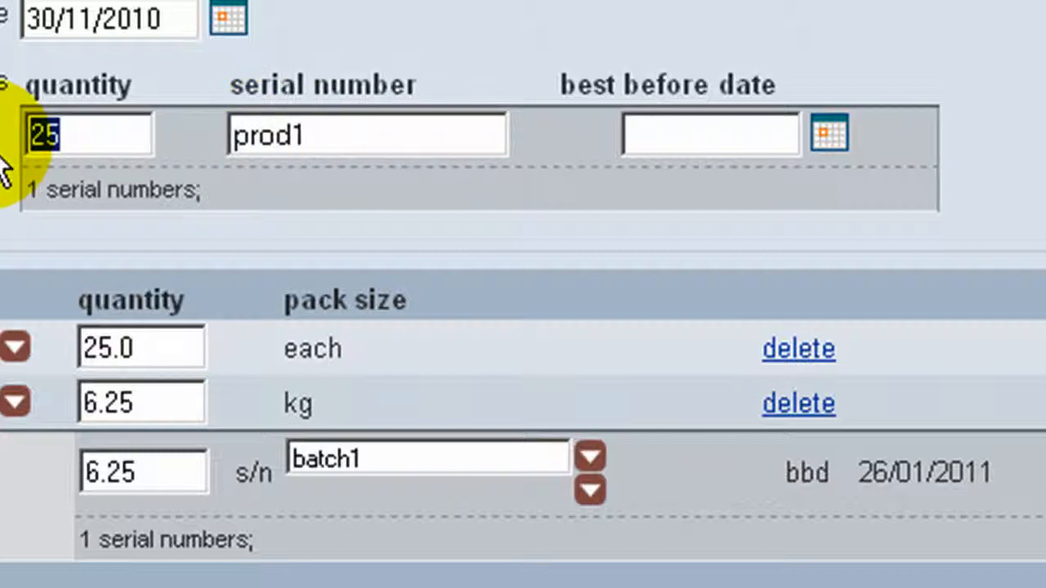
# Split the finished product quantity into 15 with serial number prod1 and 10 with serial number prod2
pyautogui.write('15')
pyautogui.click(268, 182)
pyautogui.write('p')
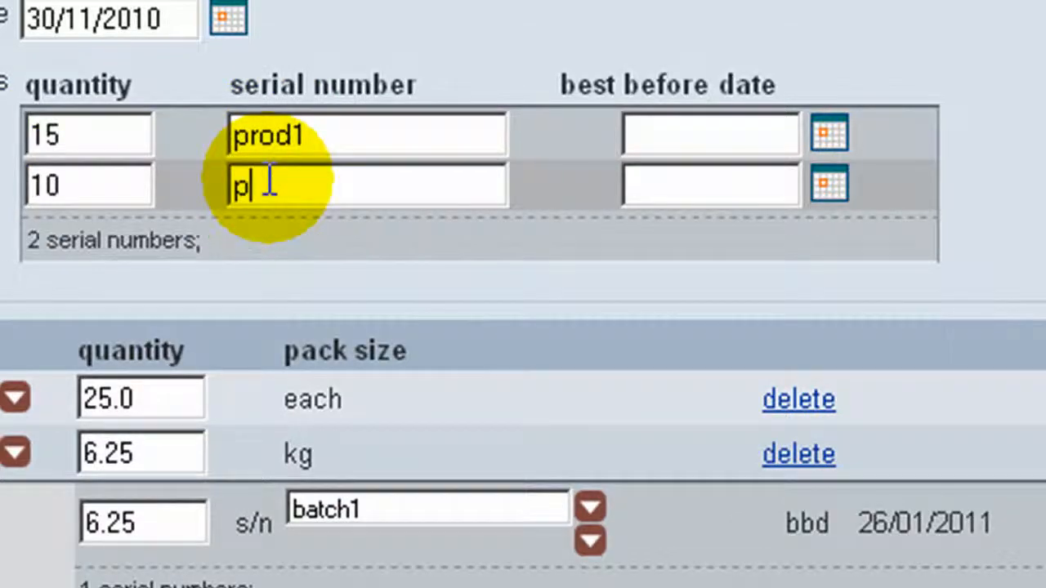
pyautogui.write('rod2')
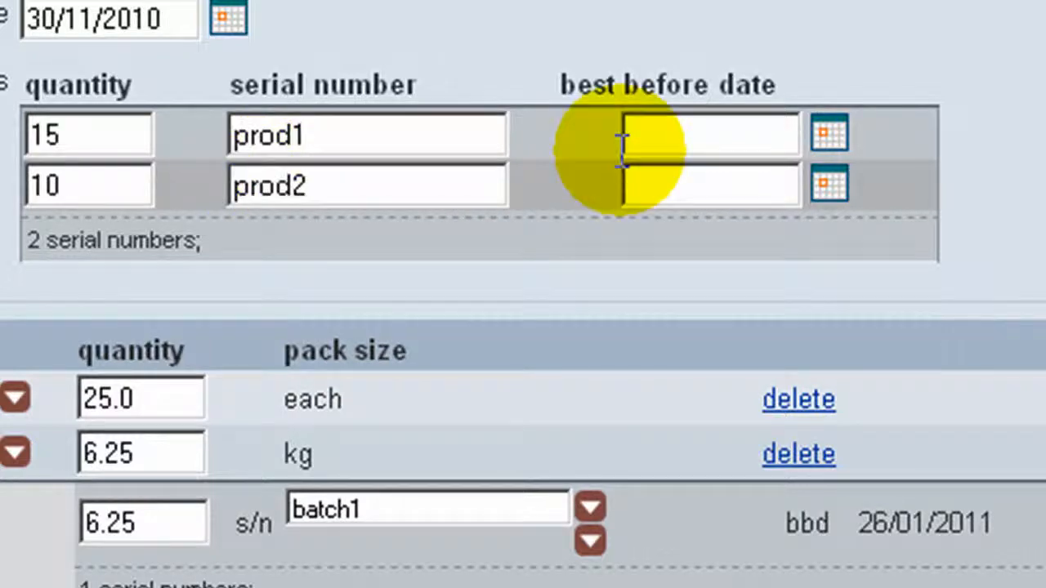
# Set the best before date of both prod1 and prod2 to 27/01/2011 and save the works order
pyautogui.click(829, 135)
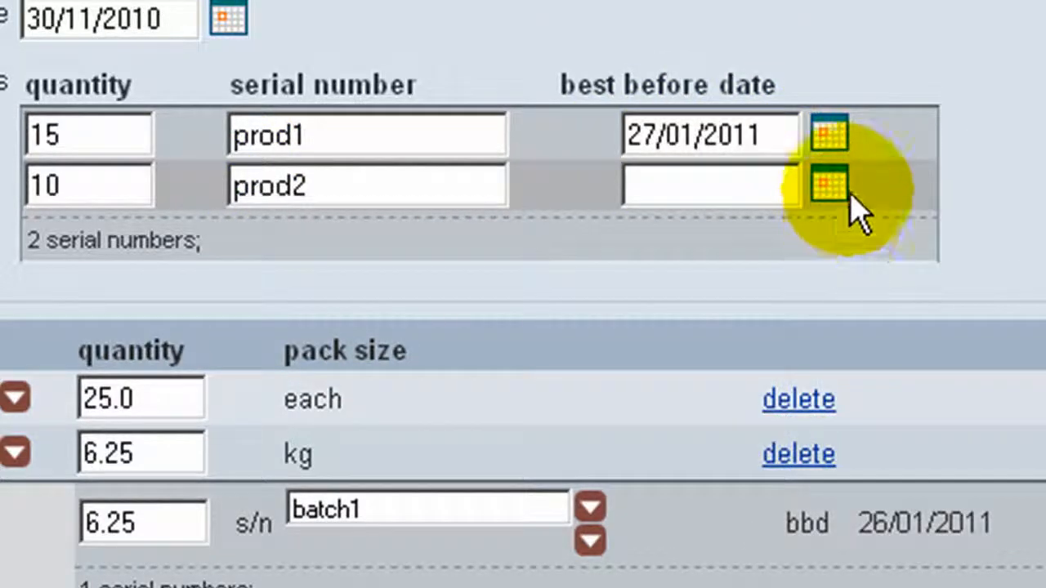
pyautogui.click(830, 186)
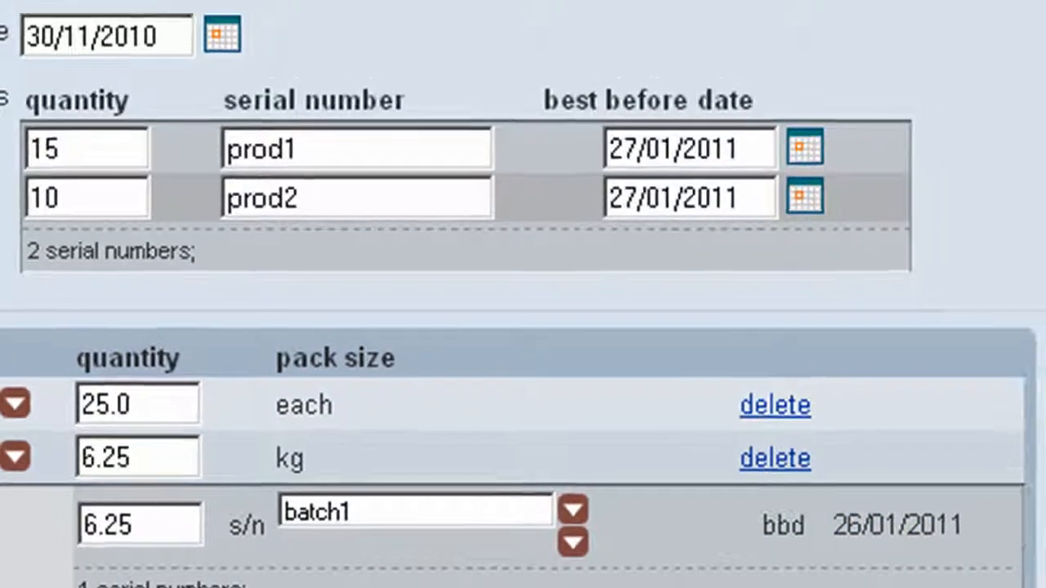
pyautogui.click(896, 85)
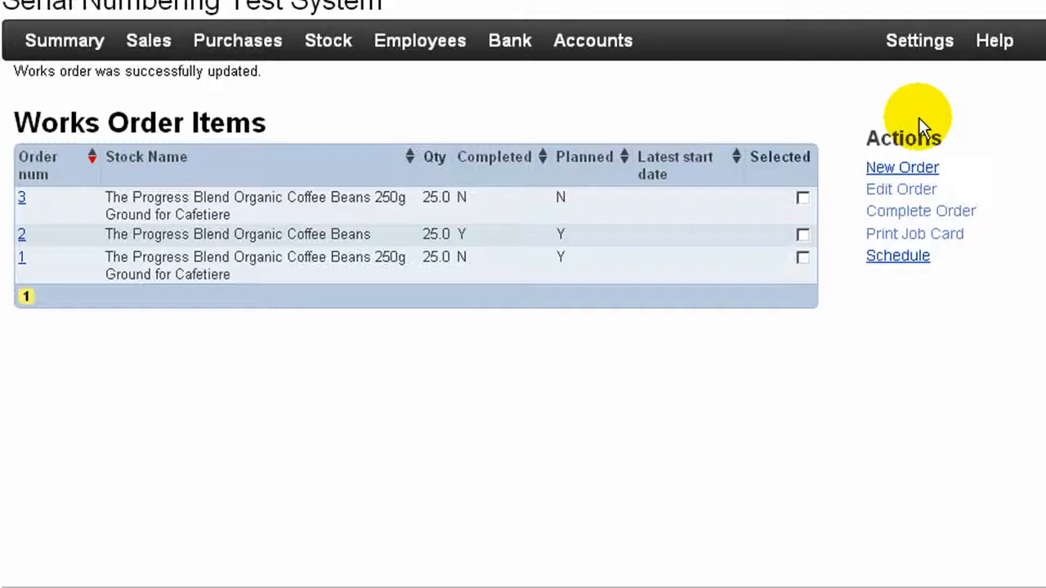
# Print the job card of the first-listed 250g Ground for Cafetiere works order and open that order for completion
pyautogui.click(802, 200)
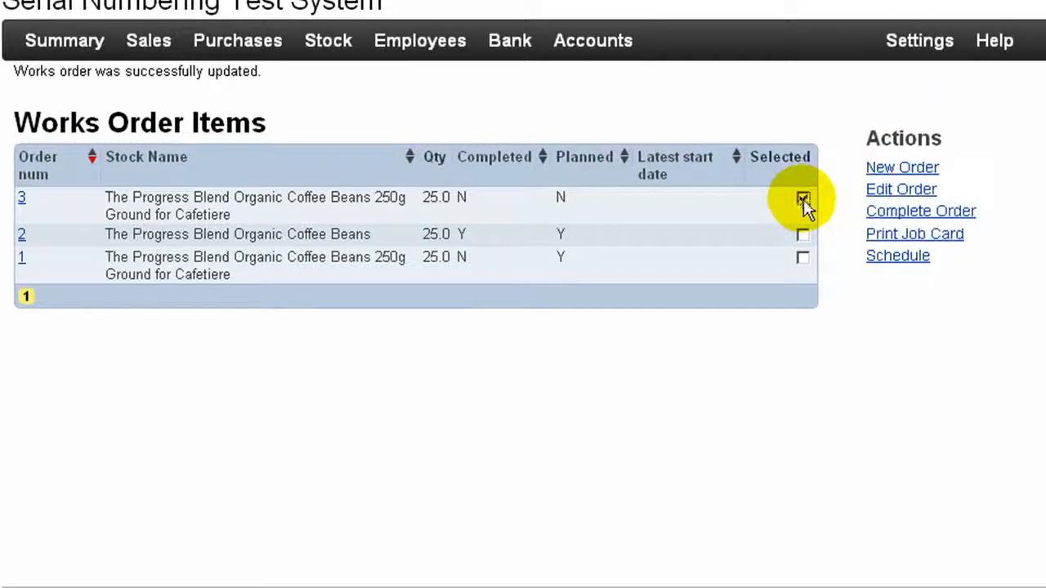
pyautogui.click(897, 237)
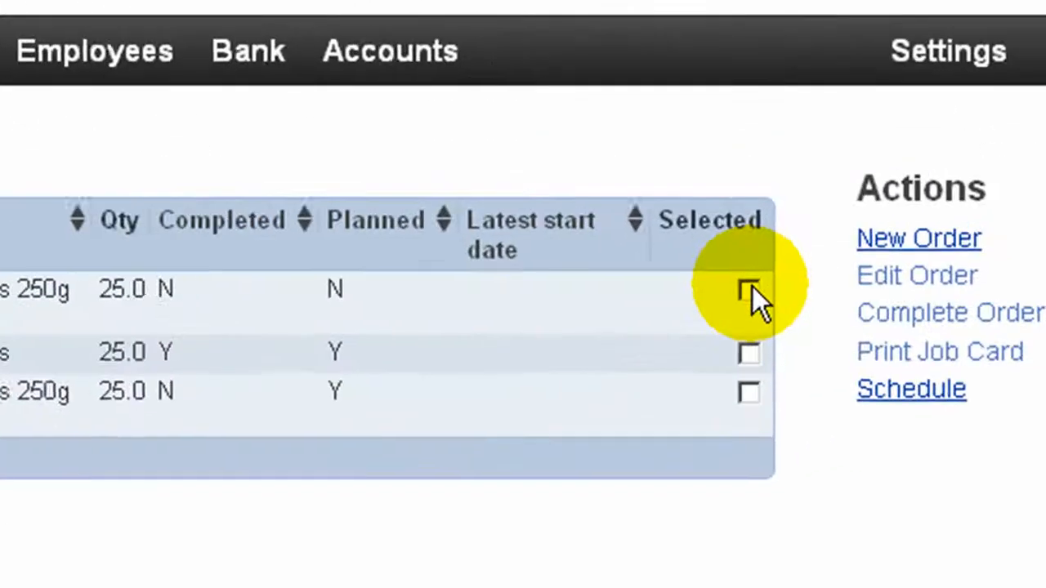
pyautogui.click(1030, 222)
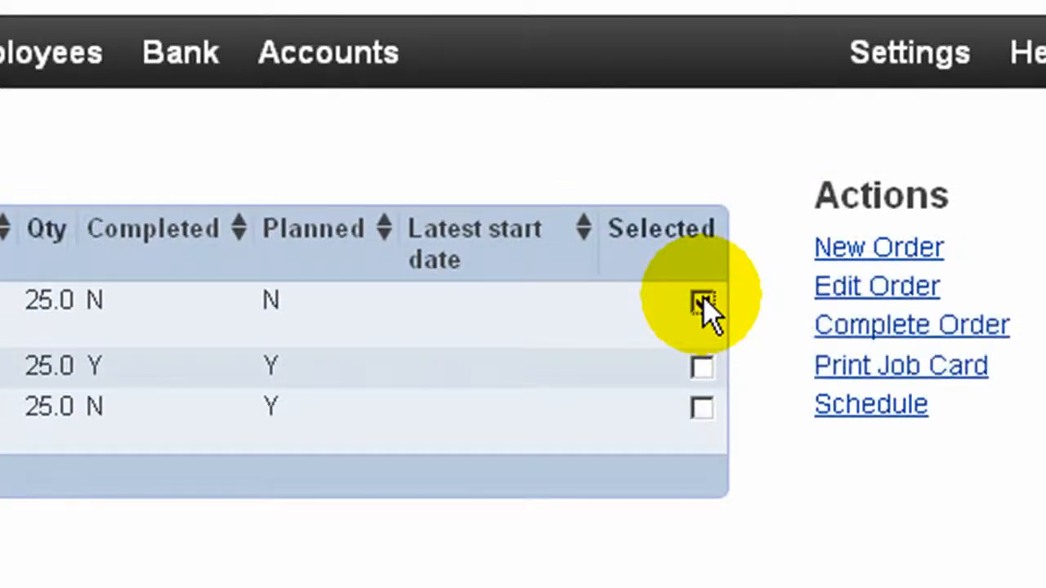
pyautogui.click(855, 333)
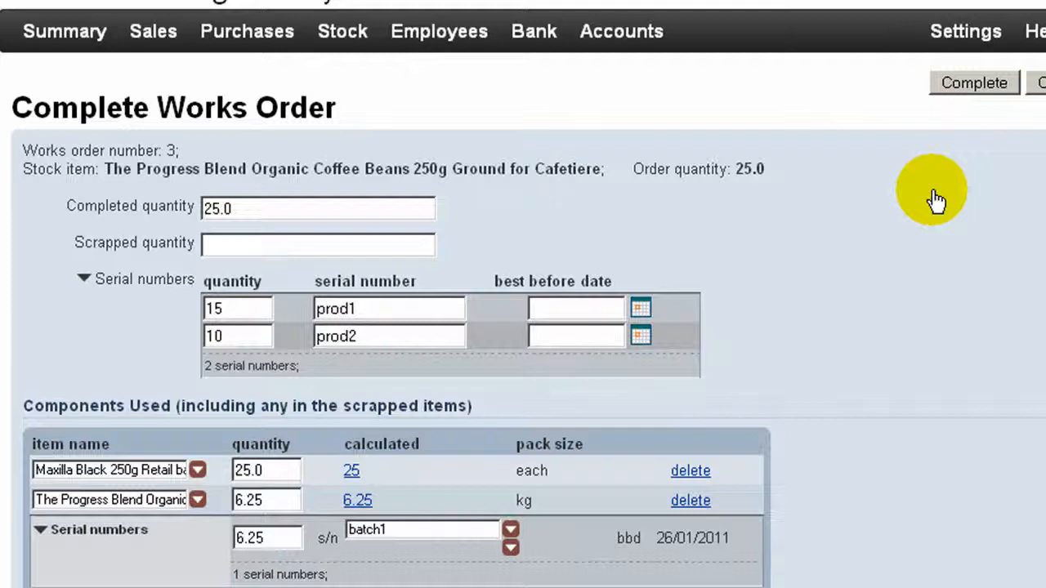
# Change the serial number of the 6.25 kg Progress Blend Organic component to batch2 and complete the works order
pyautogui.click(379, 341)
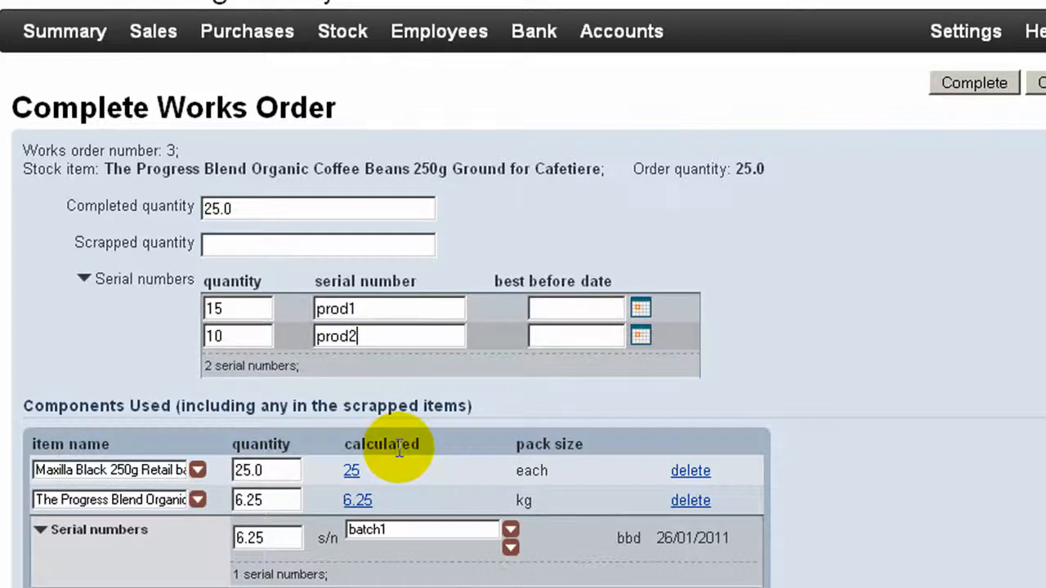
pyautogui.click(412, 531)
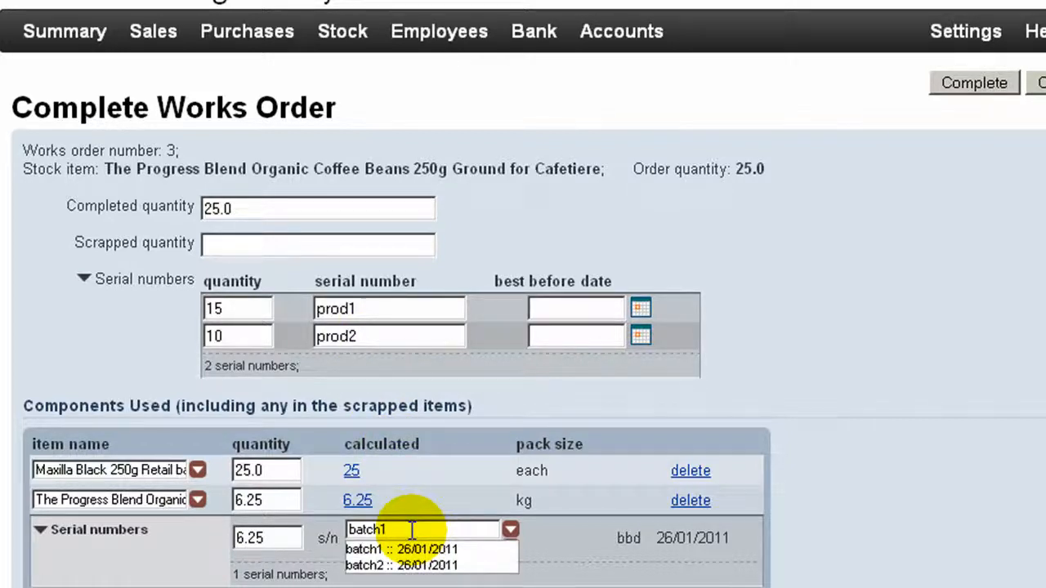
pyautogui.click(433, 565)
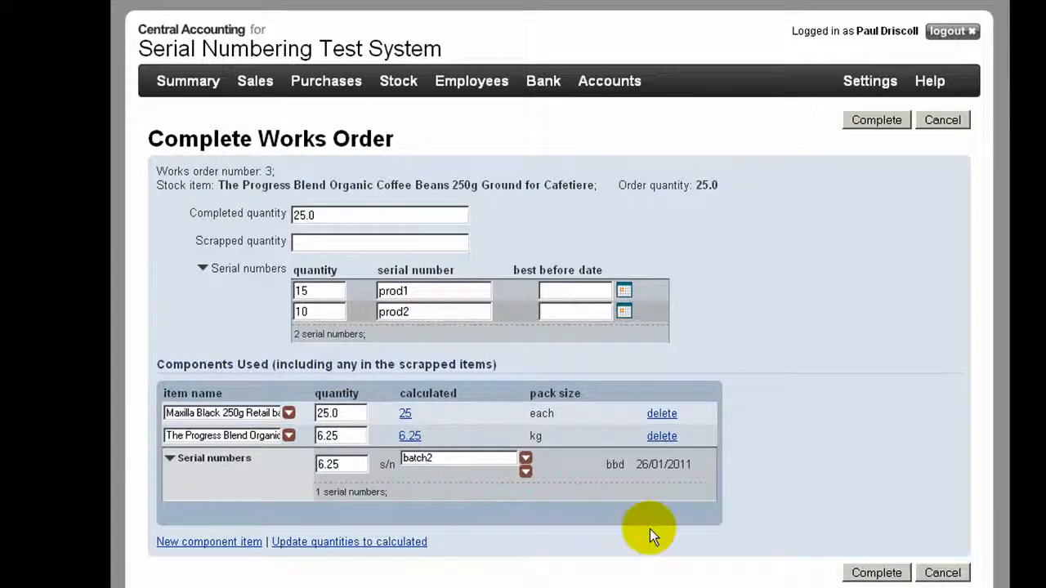
pyautogui.click(871, 571)
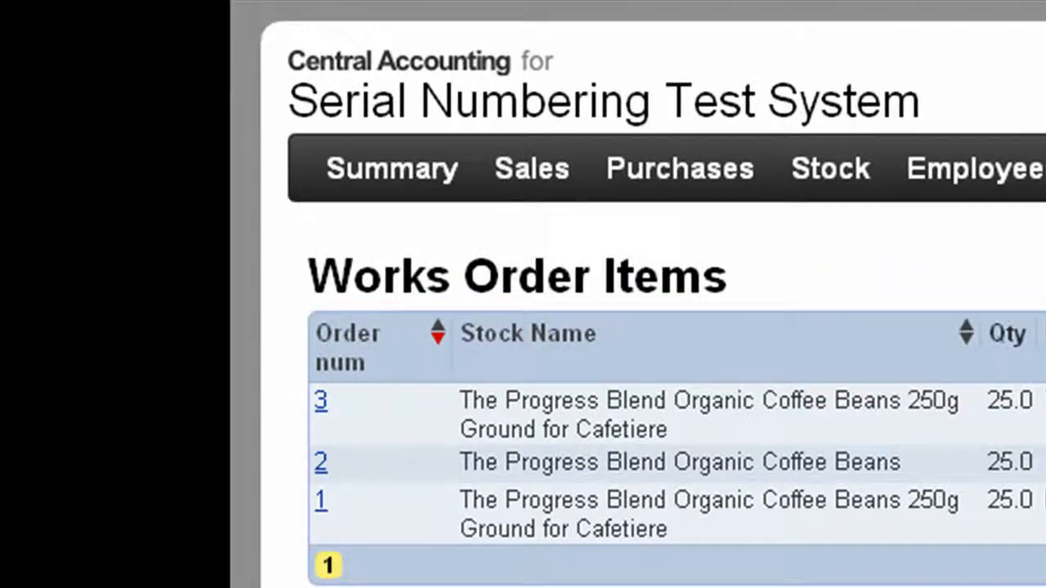
# Go to the sales orders and generate a picking list for the Bath Ales Ltd order
pyautogui.moveTo(551, 192)
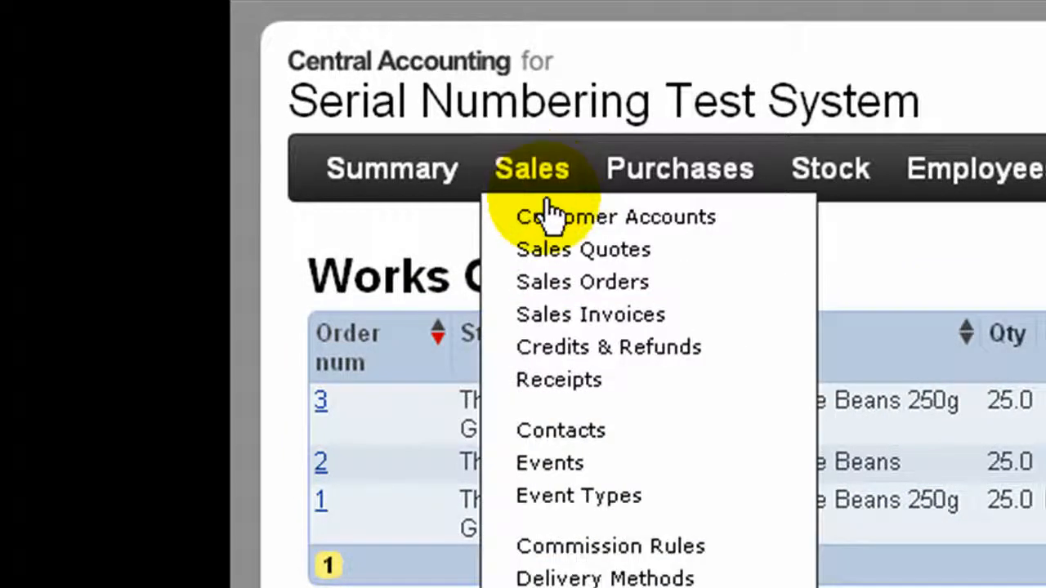
pyautogui.click(566, 282)
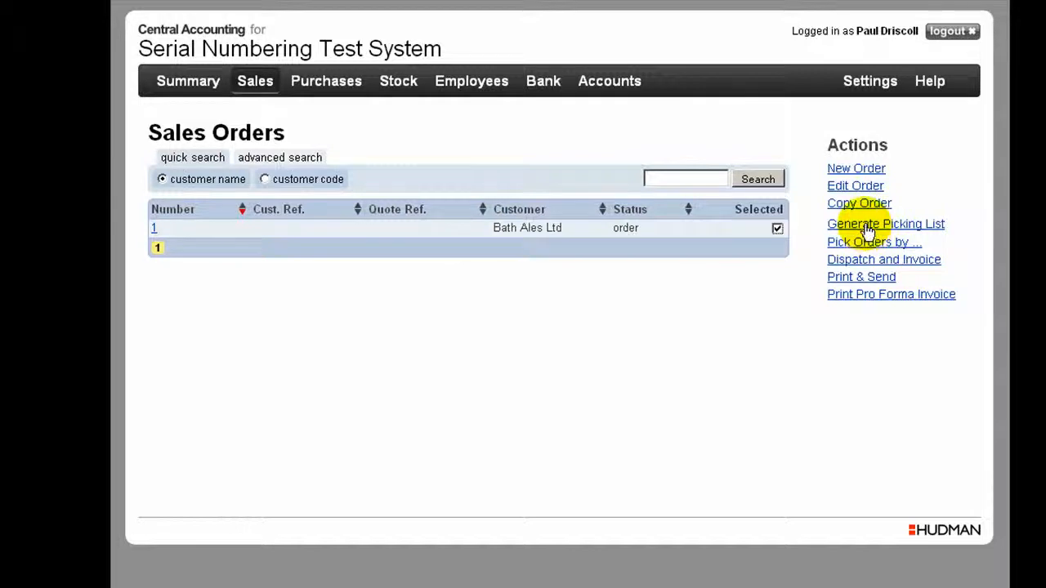
pyautogui.click(868, 229)
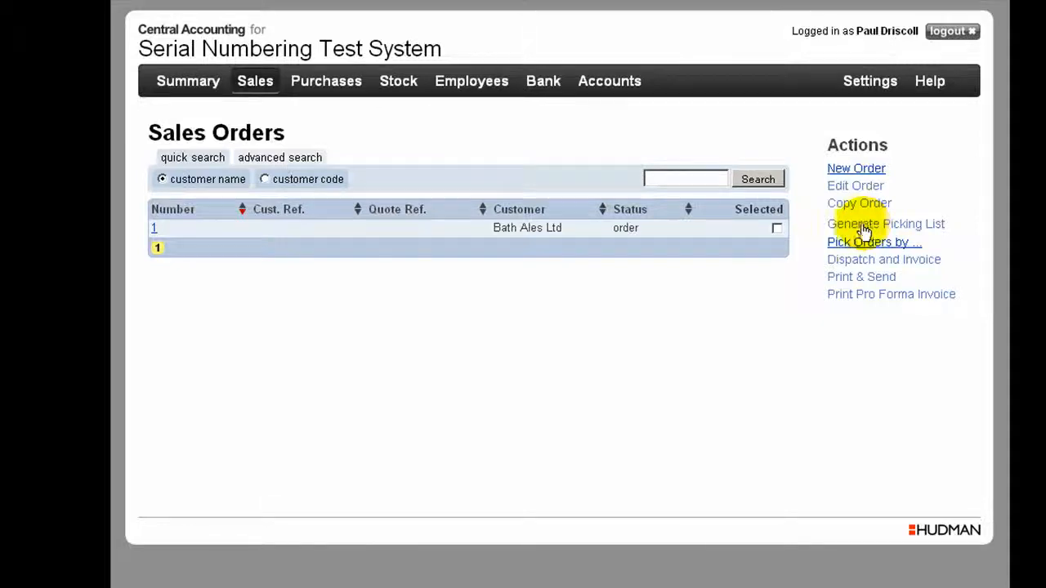
# Find all order items due on or before 30/11/2010 and pick the Bath Ales Ltd order's items
pyautogui.click(847, 243)
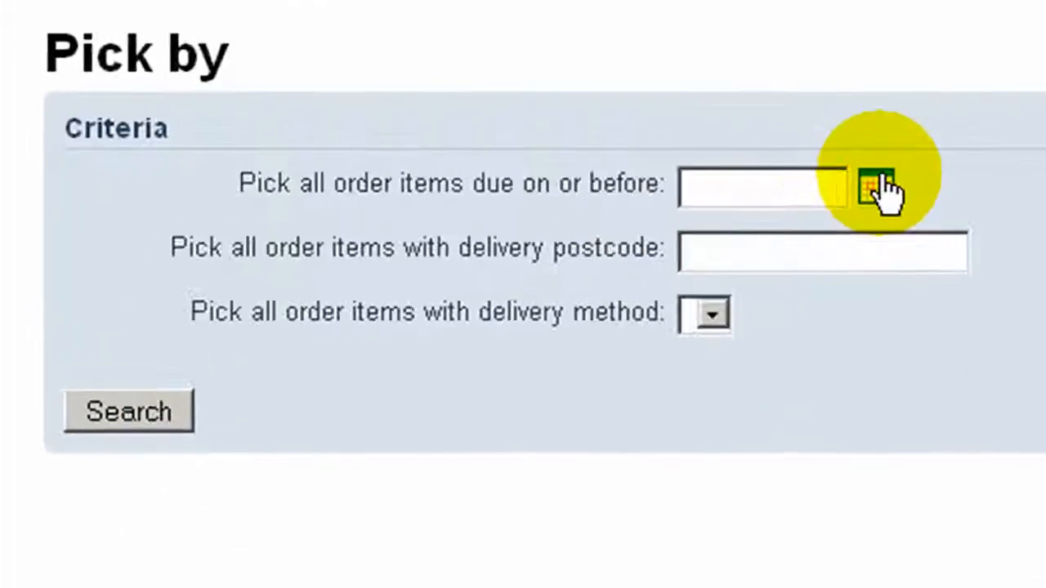
pyautogui.click(878, 188)
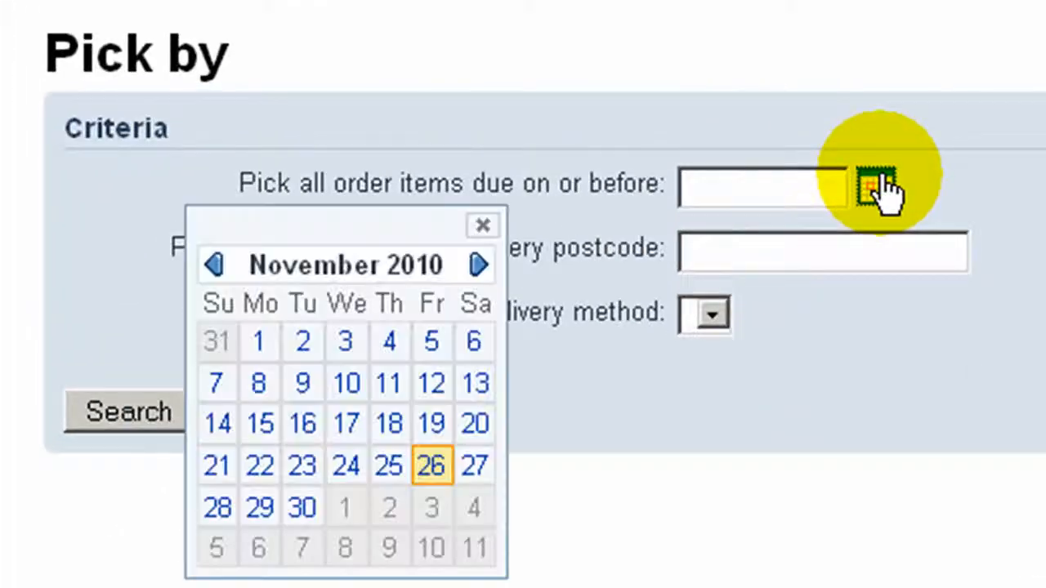
pyautogui.click(306, 523)
pyautogui.click(133, 422)
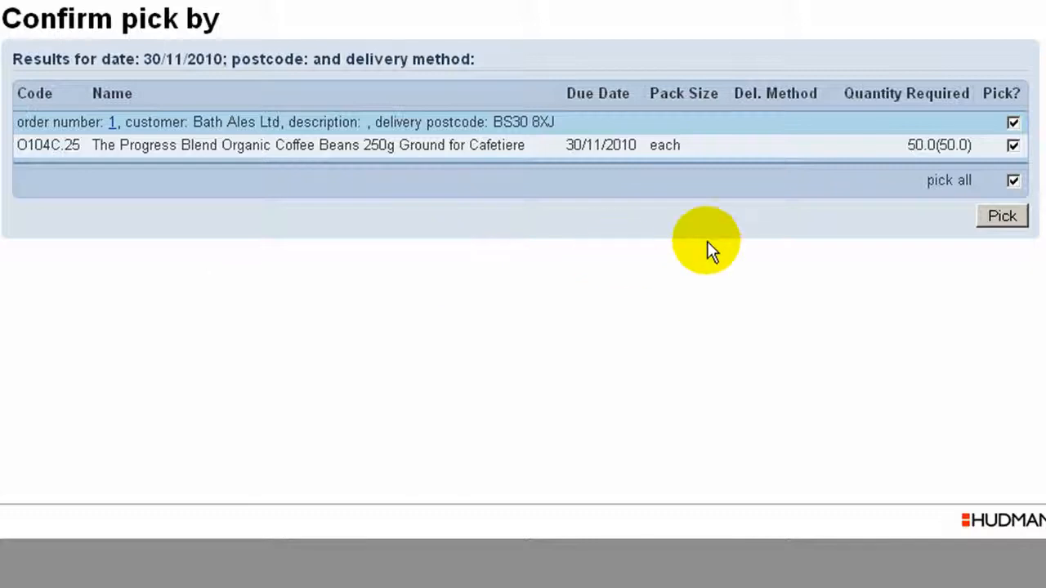
pyautogui.click(998, 217)
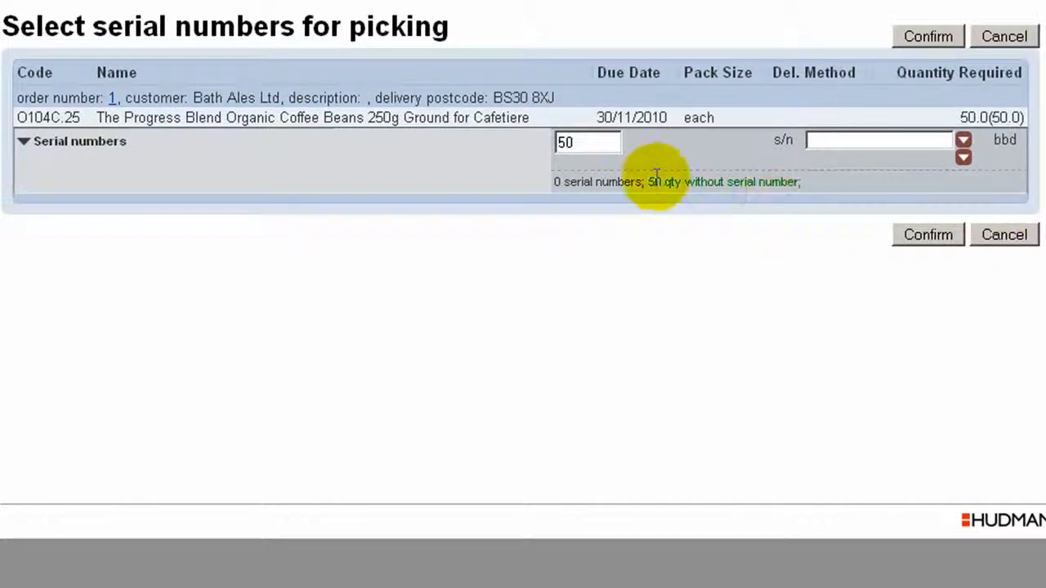
# Look up the available serial numbers for the 50 picked coffee packs, assign prod1 and confirm the pick
pyautogui.click(842, 141)
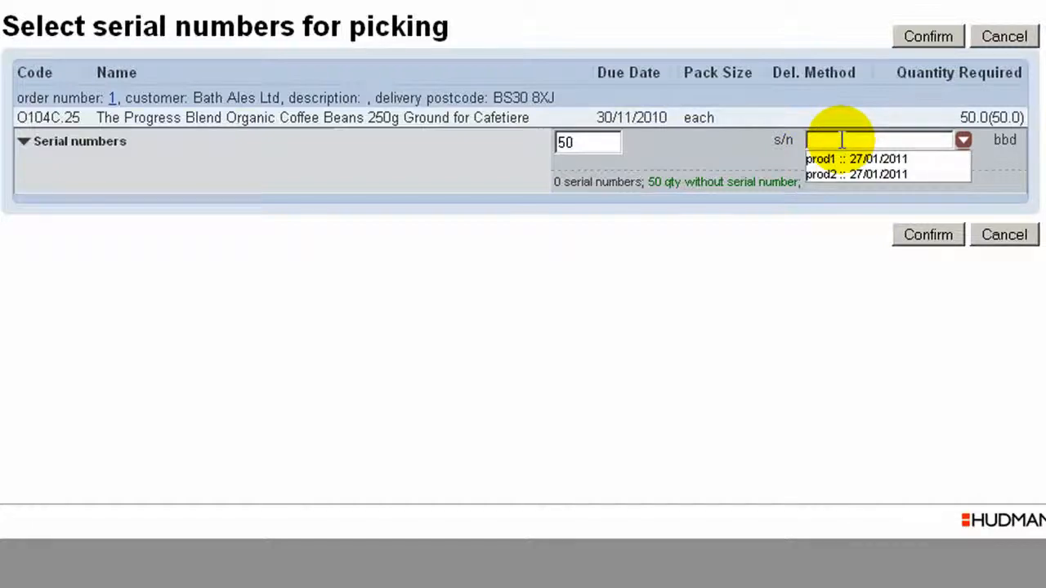
pyautogui.click(993, 161)
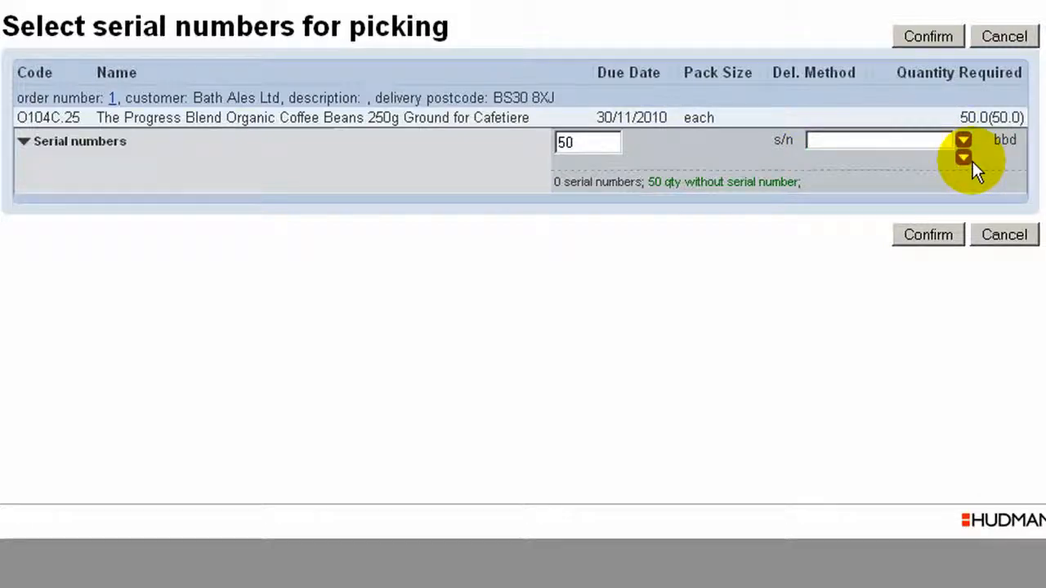
pyautogui.click(963, 156)
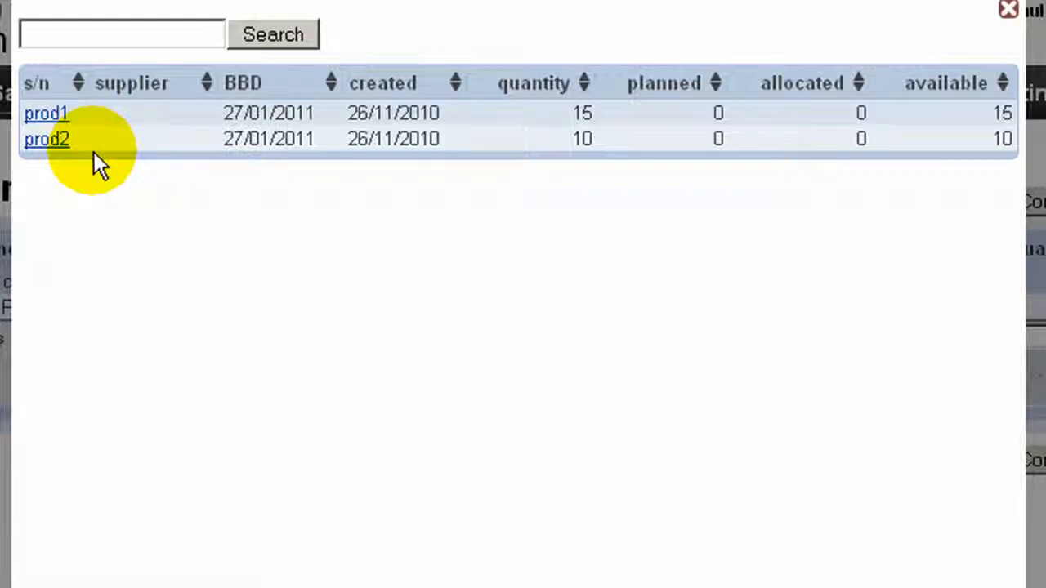
pyautogui.click(51, 118)
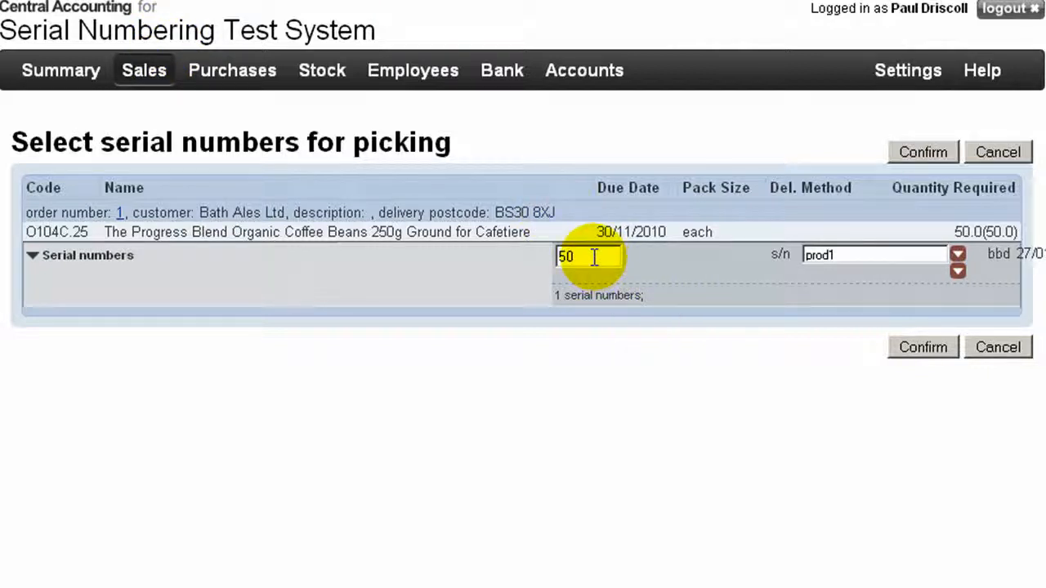
pyautogui.click(932, 344)
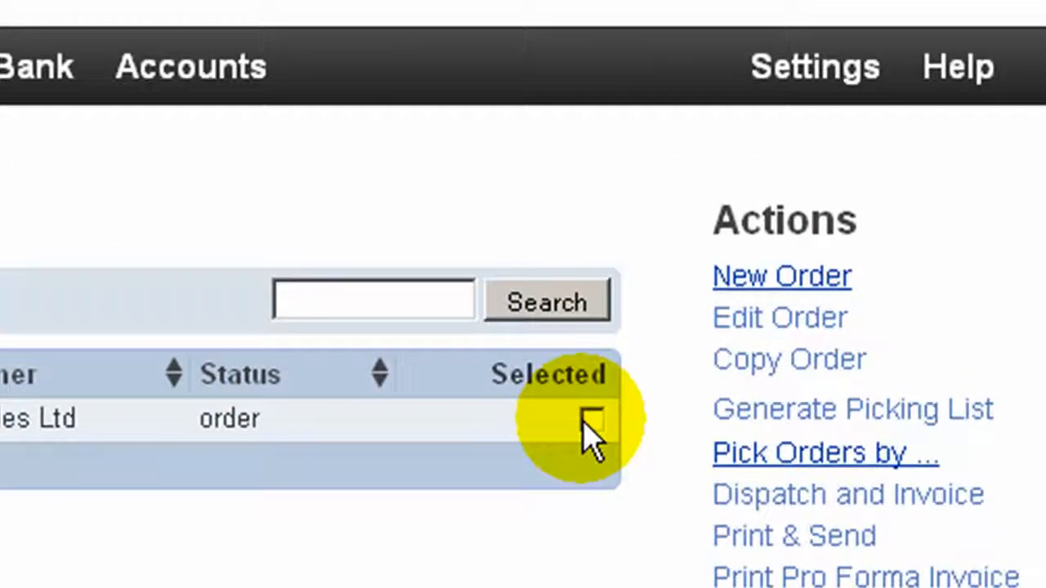
# Open the Bath Ales Ltd order for dispatch and invoicing, and change the delivered item's serial number to prod2
pyautogui.click(804, 221)
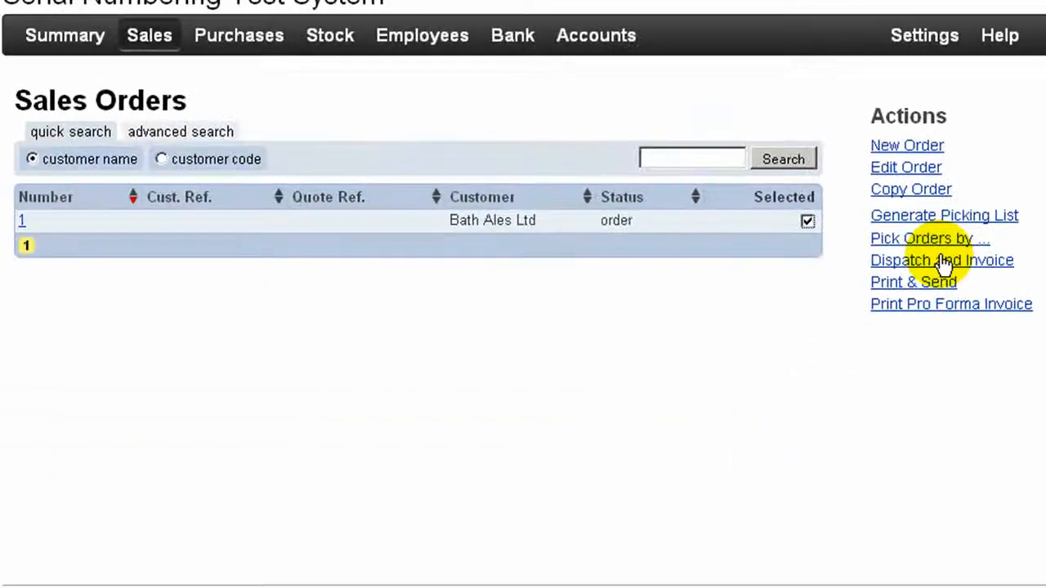
pyautogui.click(865, 464)
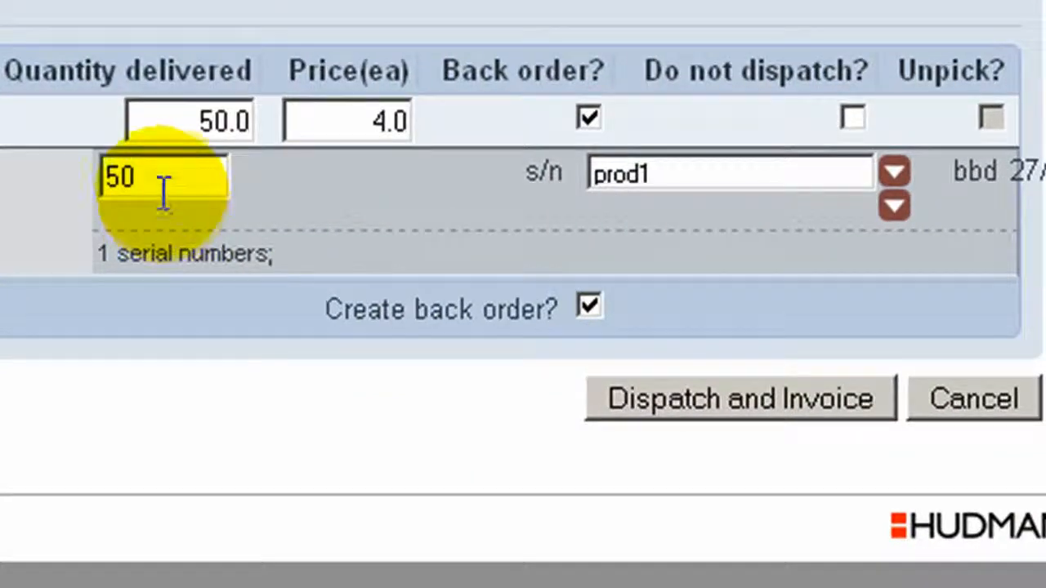
pyautogui.click(689, 170)
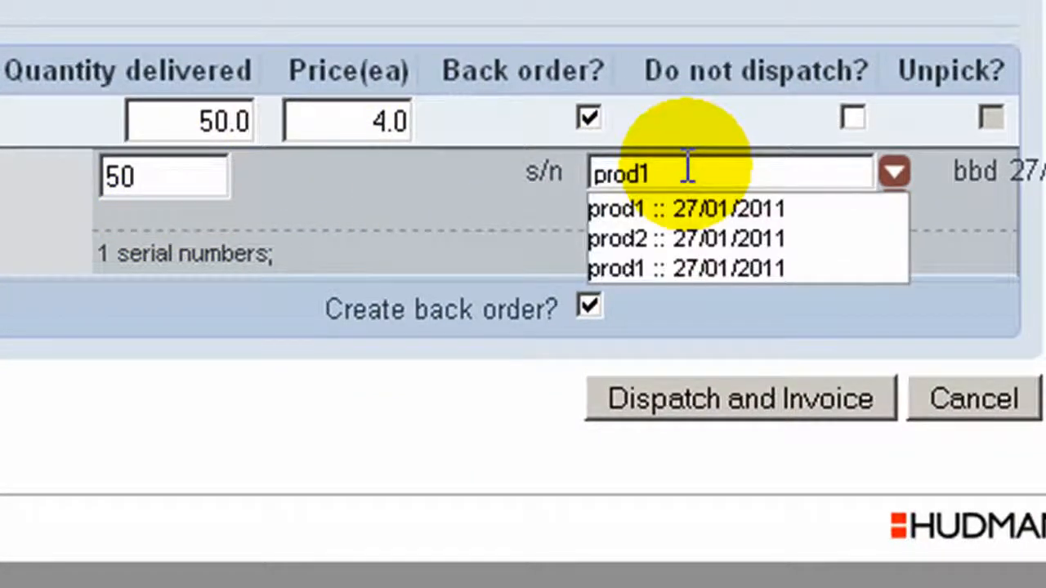
pyautogui.click(683, 239)
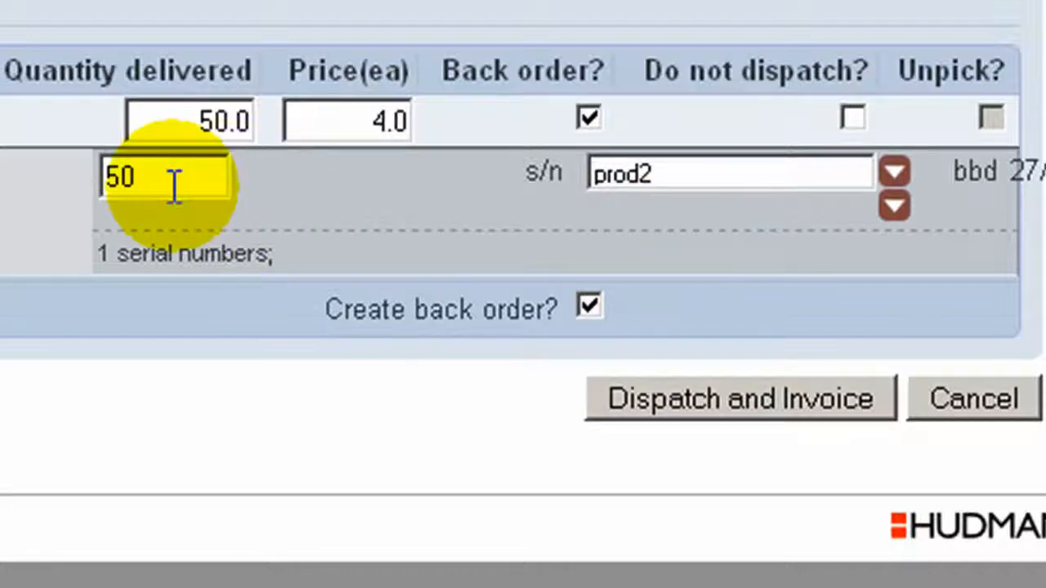
# Split the delivered quantity into 25 from prod2 and 25 from prod1, and dispatch and invoice the order
pyautogui.moveTo(145, 174); pyautogui.dragTo(33, 196)
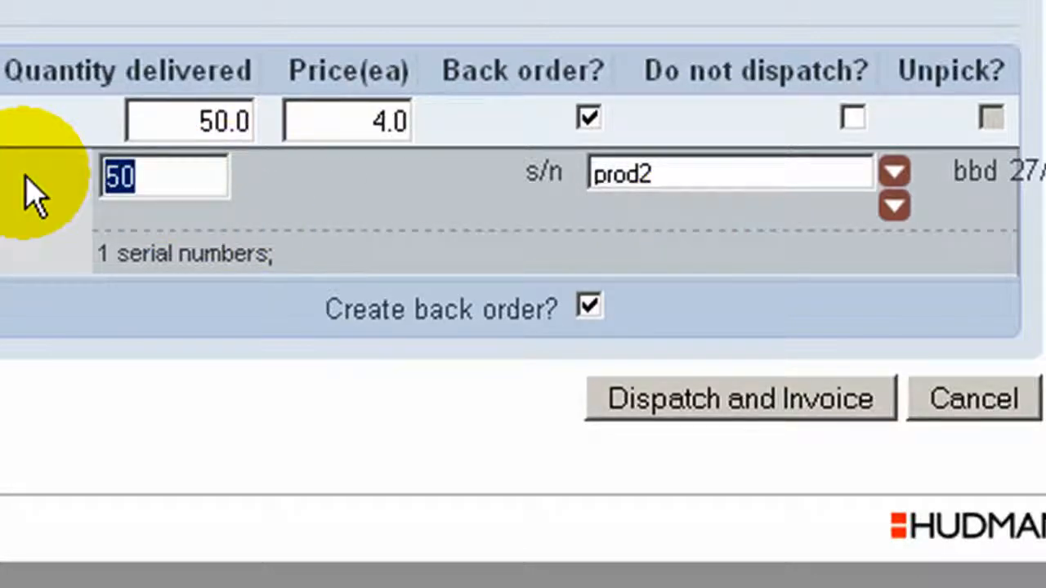
pyautogui.write('25')
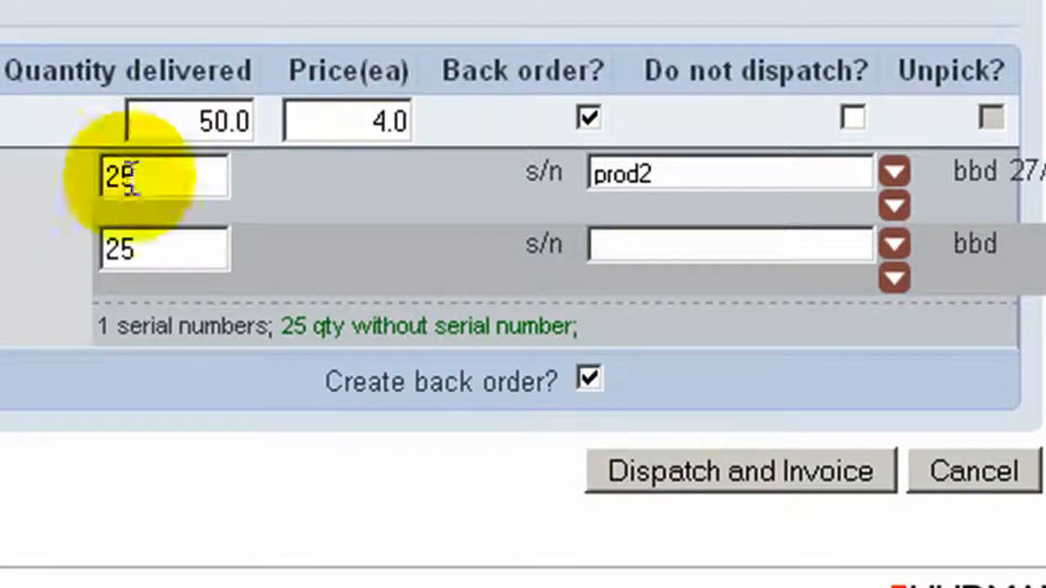
pyautogui.click(653, 247)
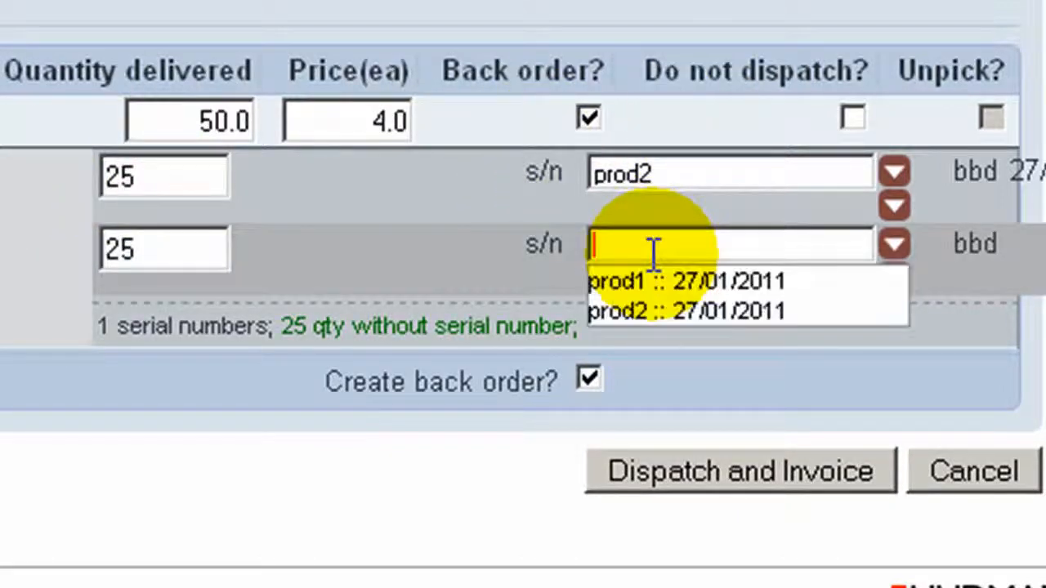
pyautogui.click(660, 284)
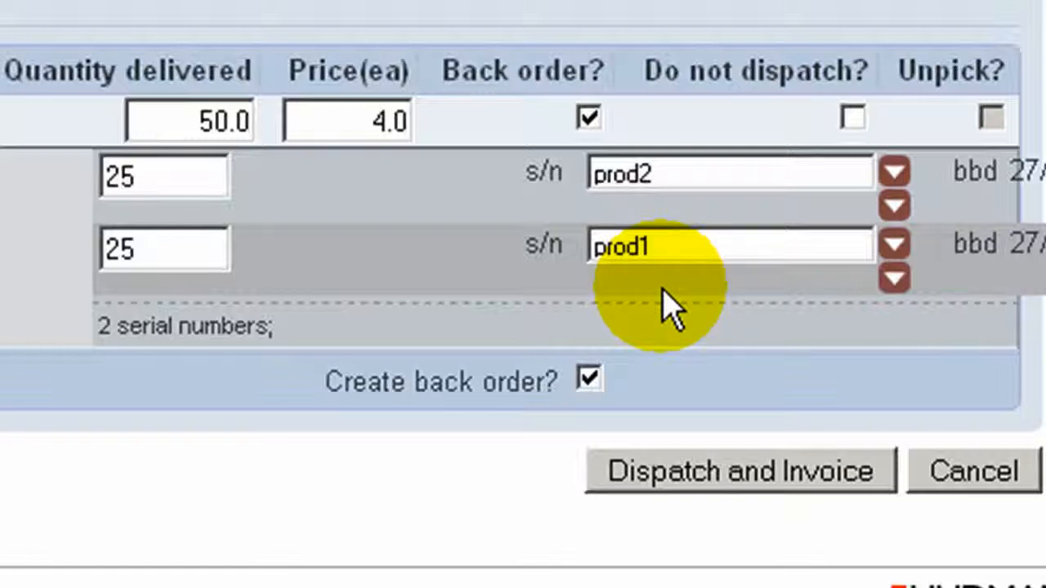
pyautogui.click(768, 478)
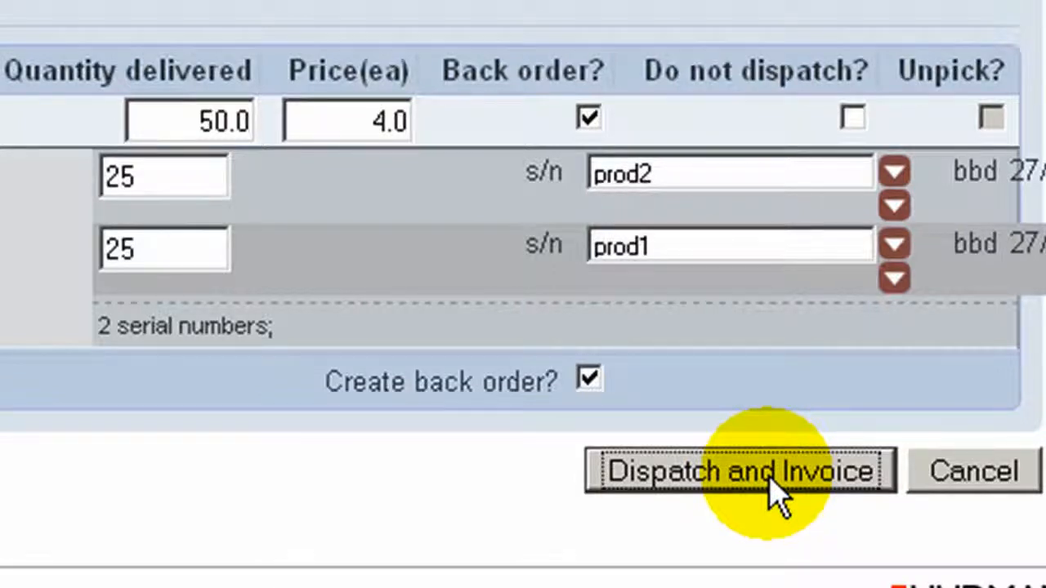